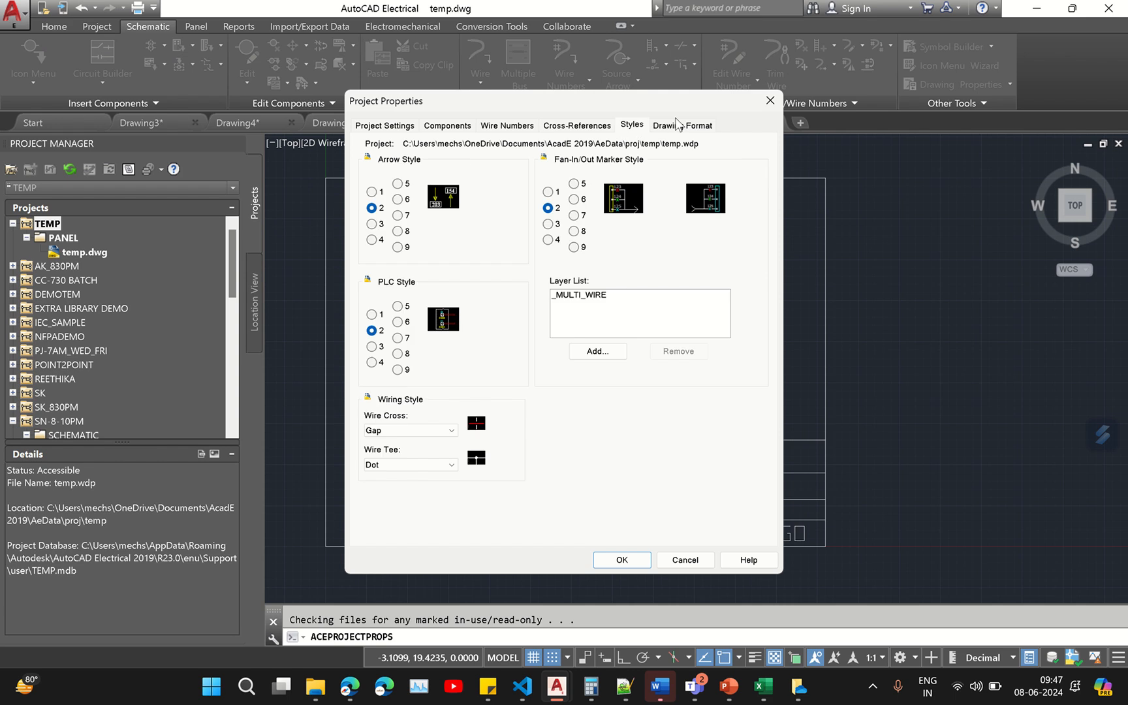
click(770, 101)
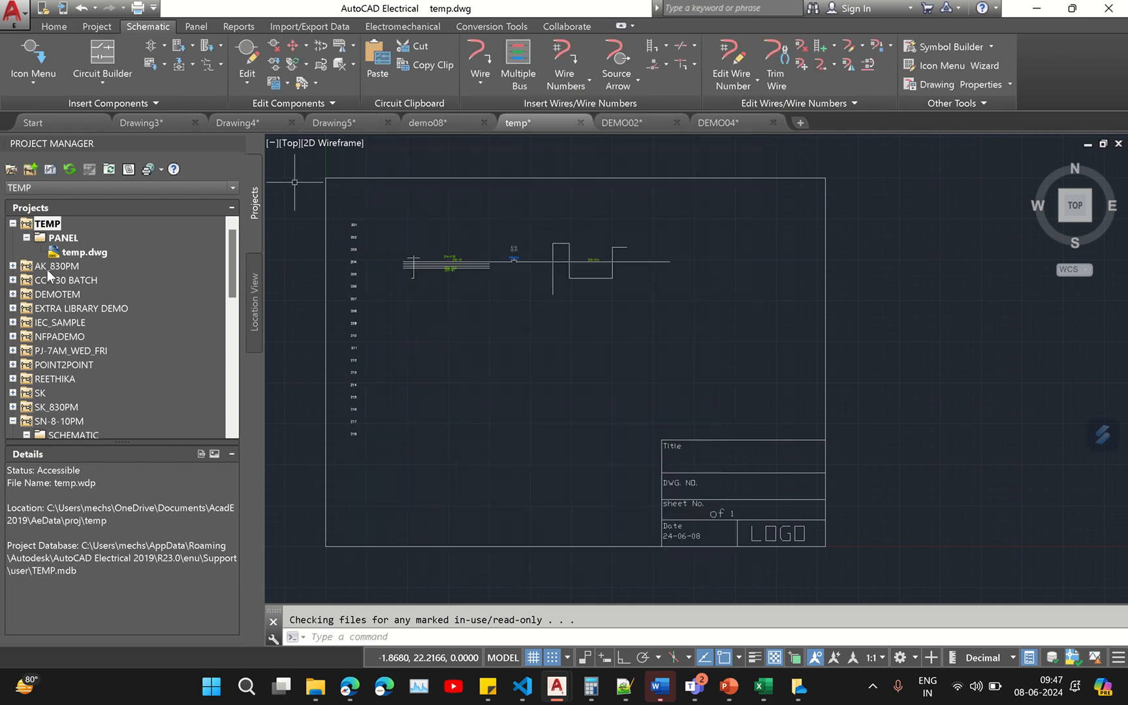
click(95, 255)
right_click(95, 256)
mouse_move(144, 385)
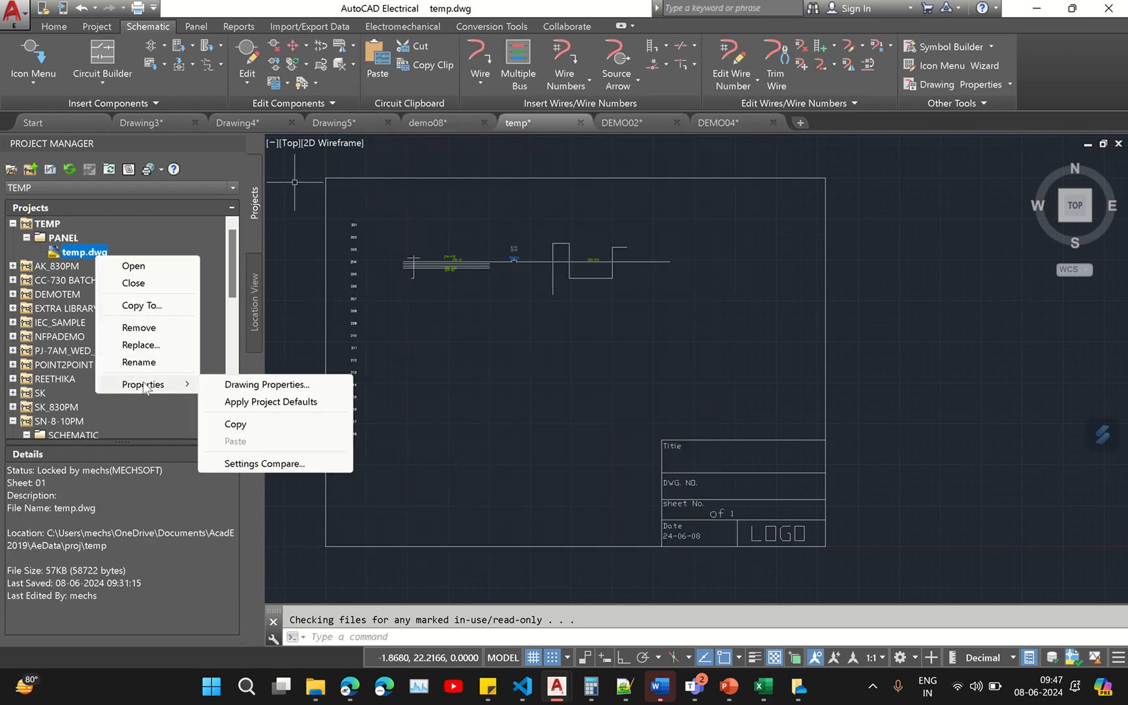
click(50, 224)
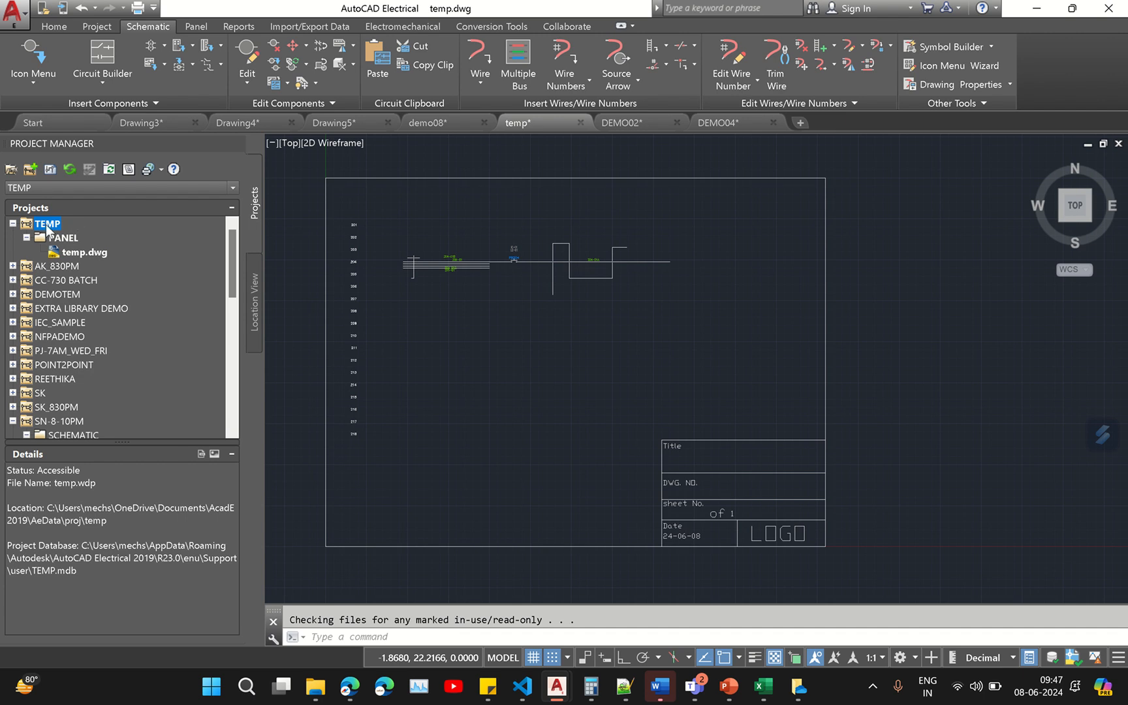
- Open the Drawing Properties of temp.dwg from the project tree
click(85, 252)
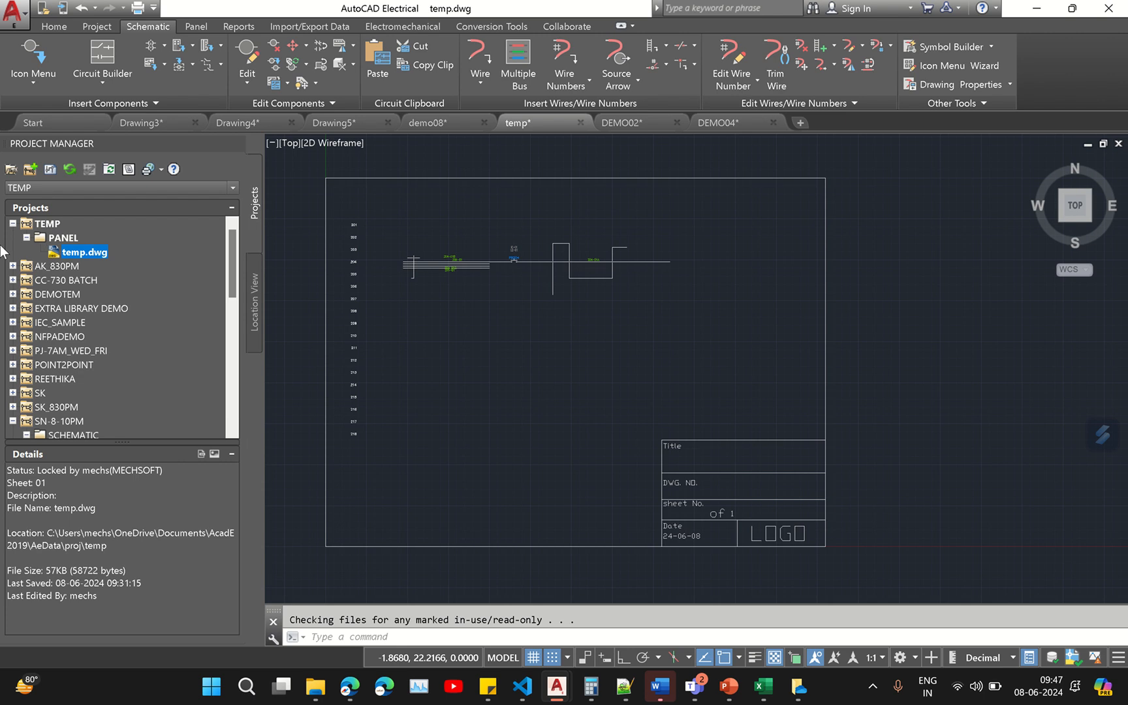
right_click(87, 253)
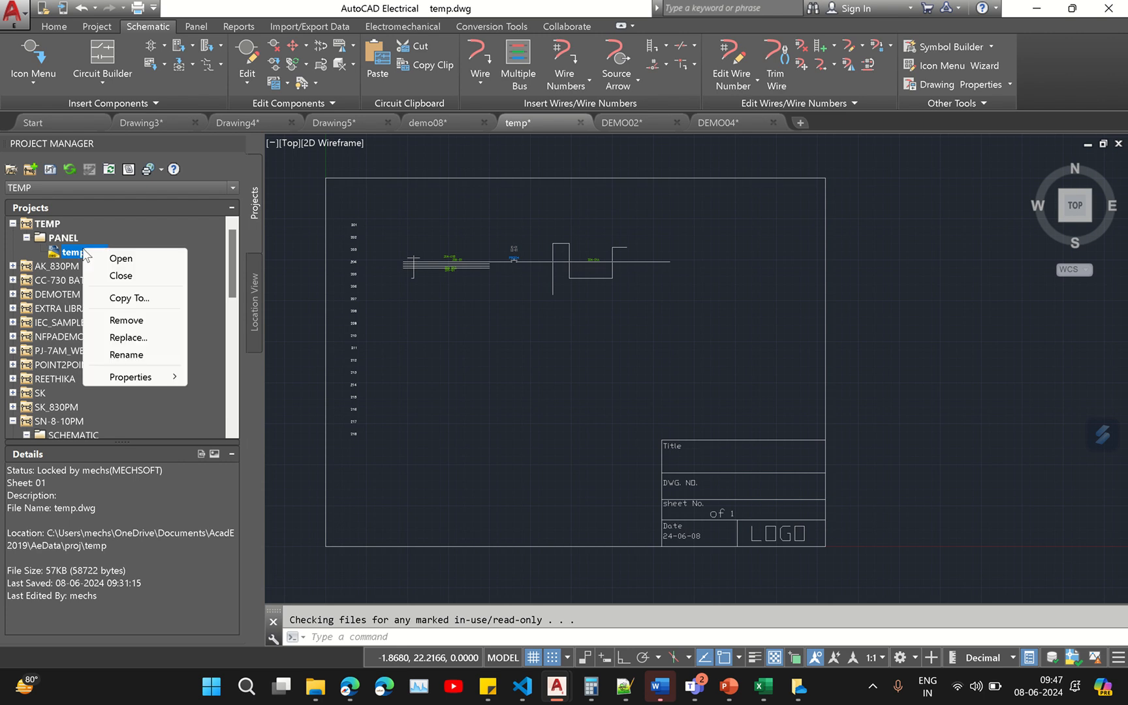
mouse_move(131, 378)
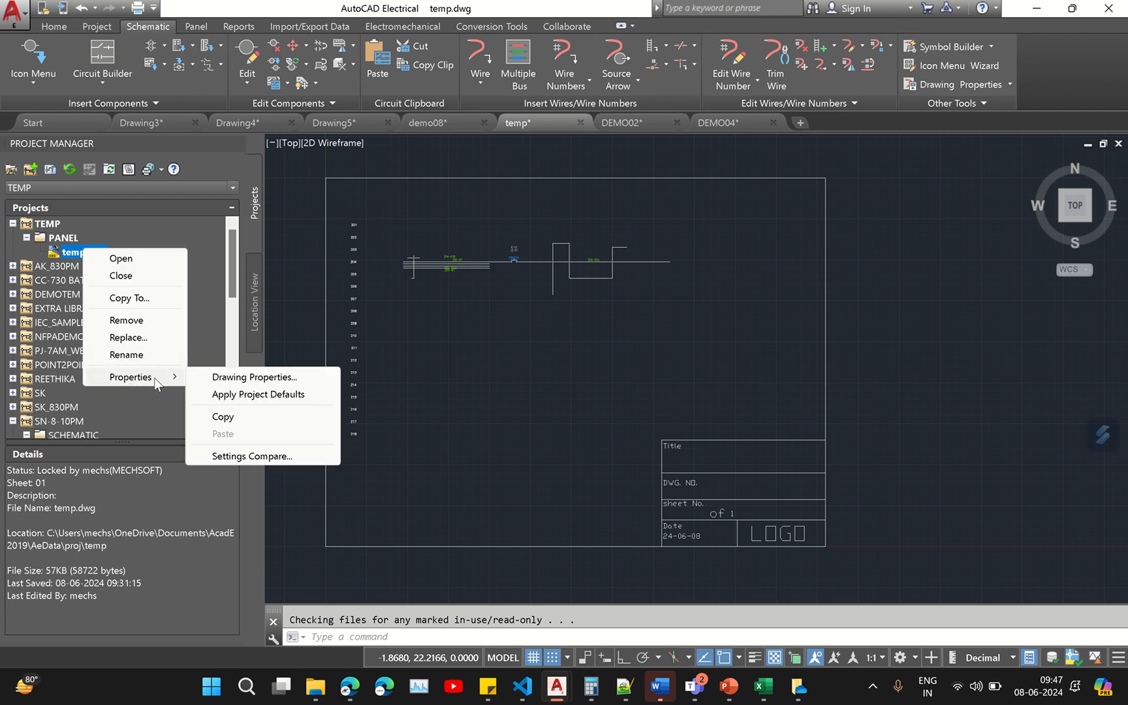
click(267, 379)
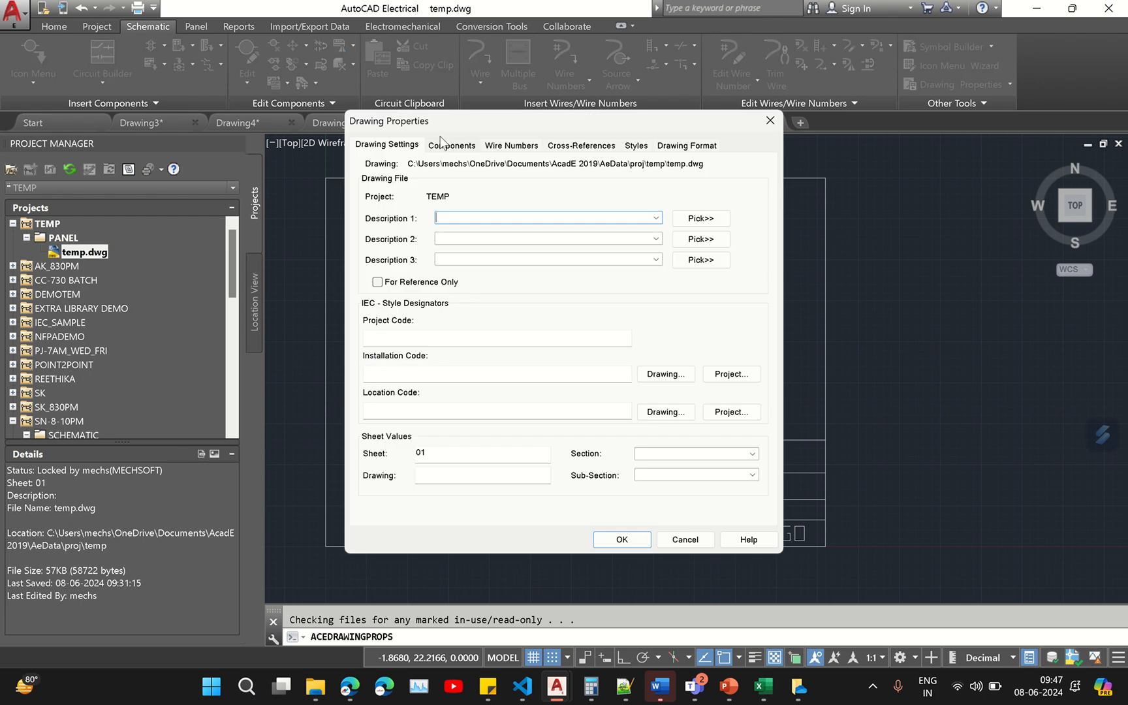
- Review the Components, Wire Numbers, Cross-References, Styles and Drawing Format tabs of the drawing properties
click(461, 148)
click(519, 145)
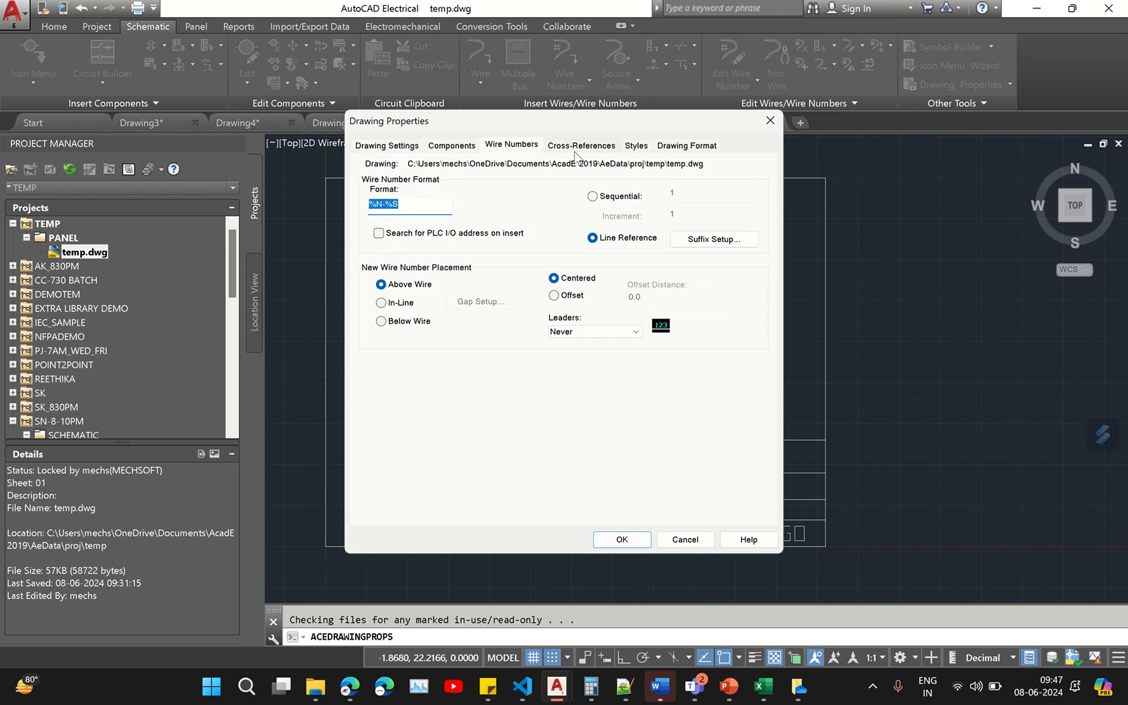
click(580, 145)
click(636, 144)
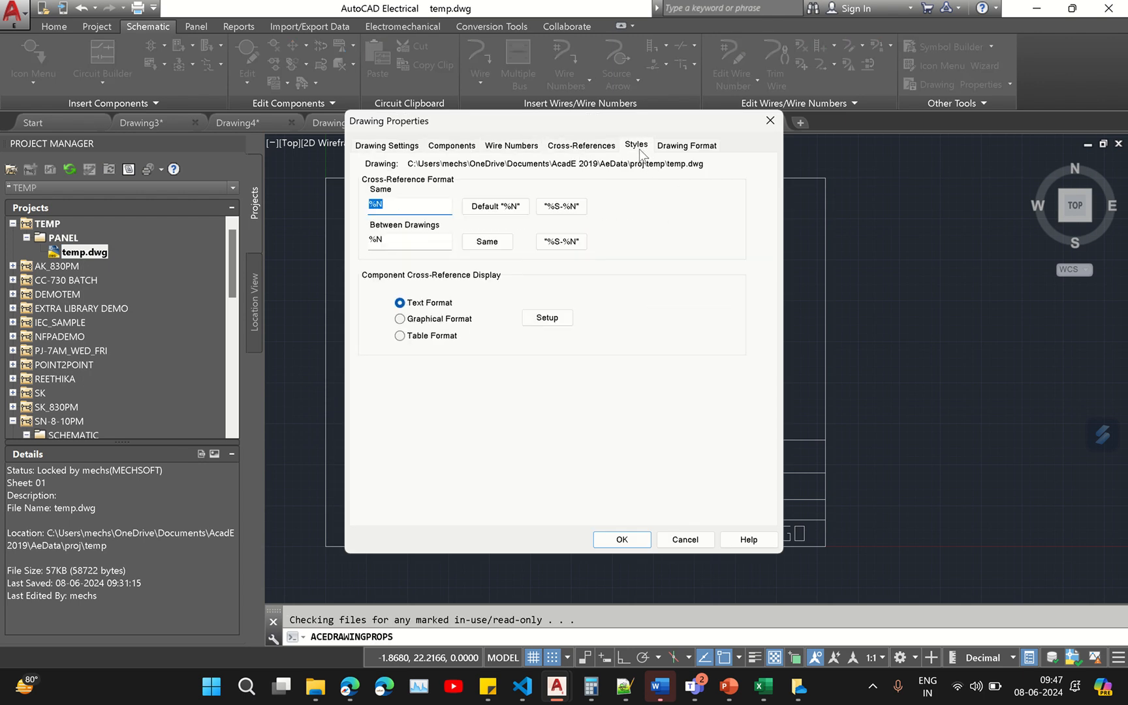
click(661, 145)
click(453, 148)
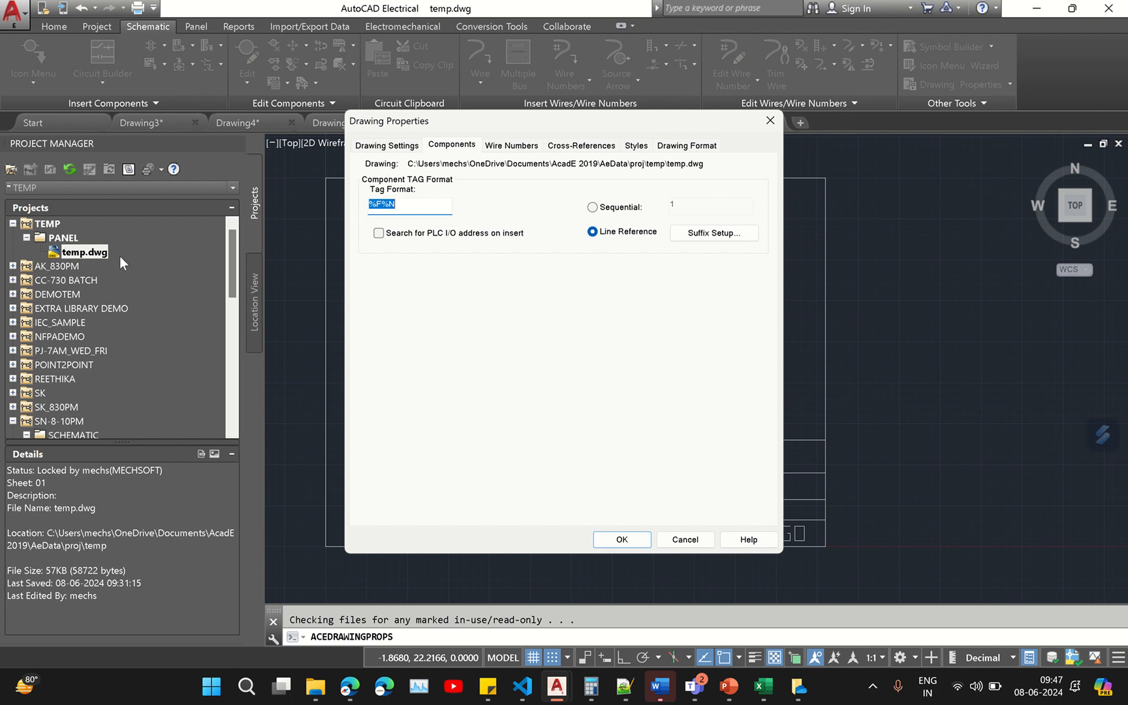
click(511, 145)
click(581, 145)
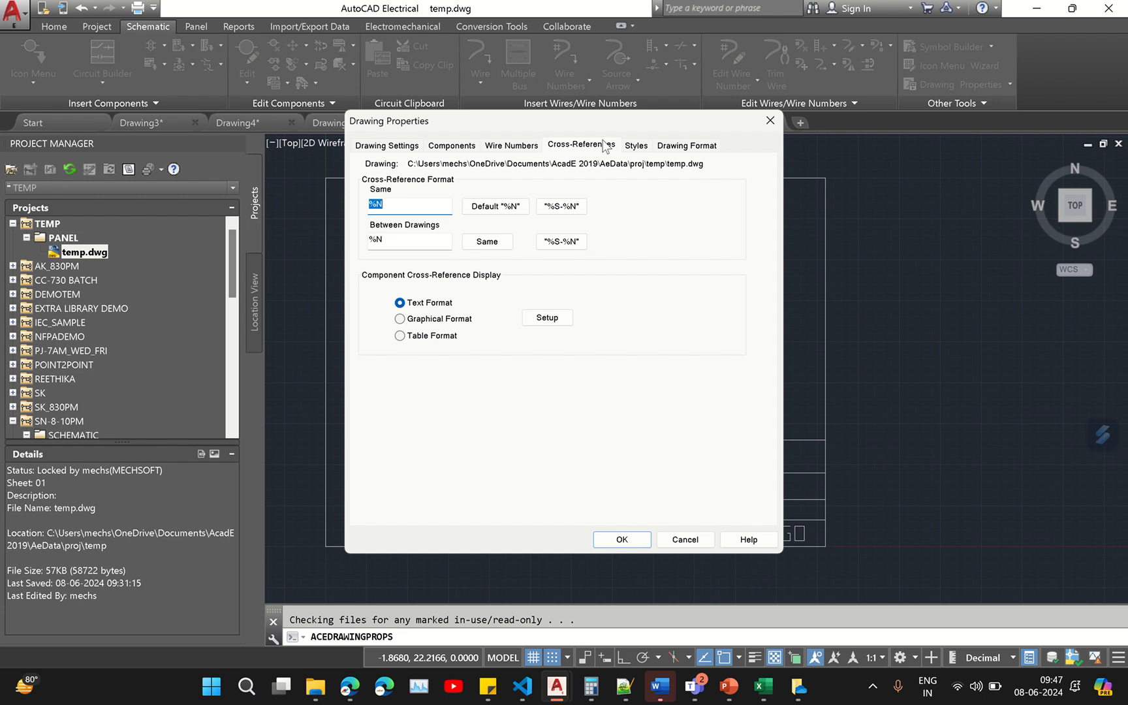
click(636, 145)
click(686, 144)
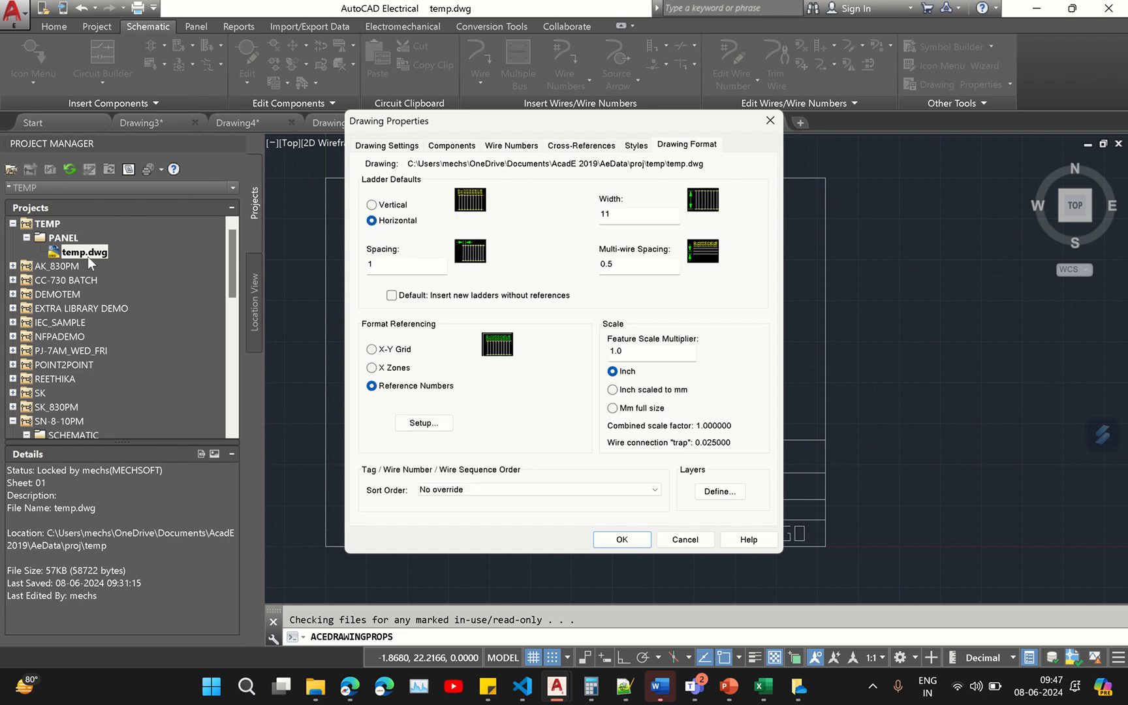
- Set the drawing's component tag numbering mode to Sequential
click(459, 146)
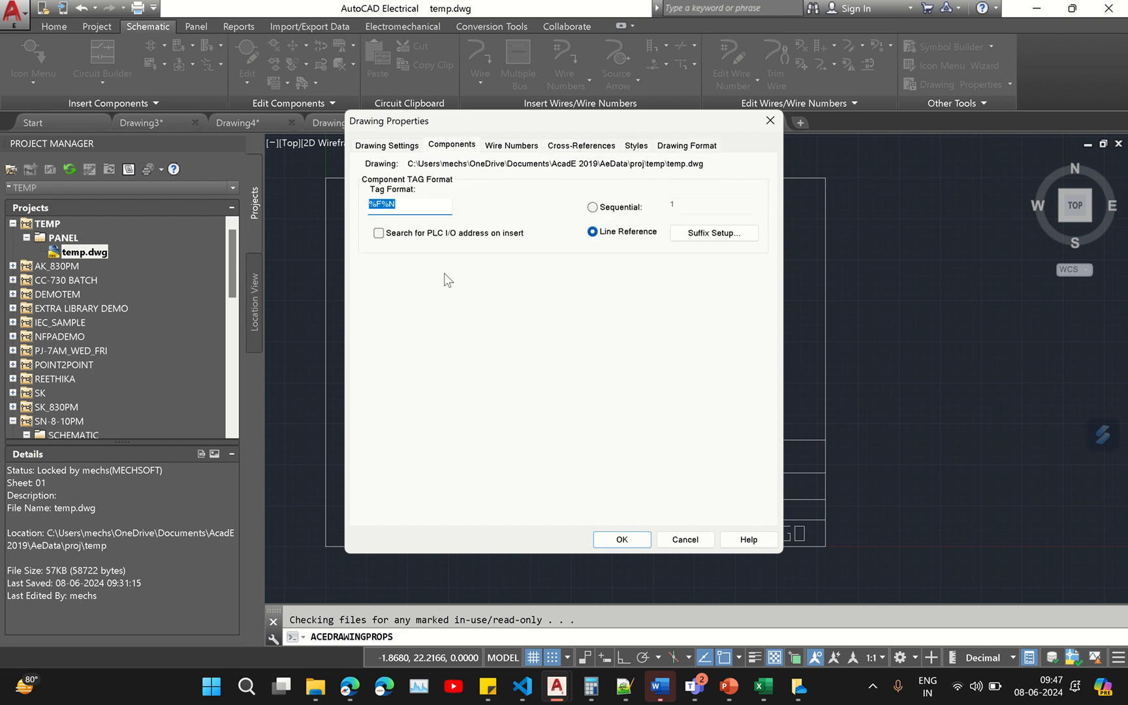
click(415, 204)
double_click(424, 209)
click(611, 206)
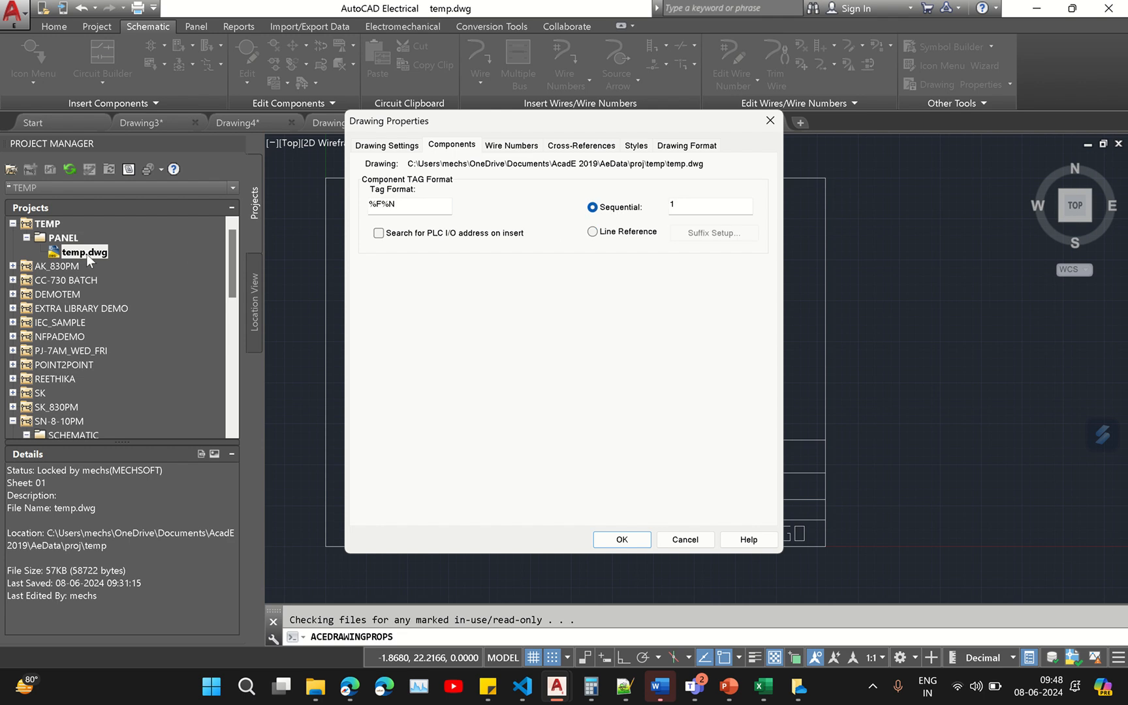
- Set the drawing's wire number mode to Sequential
click(512, 146)
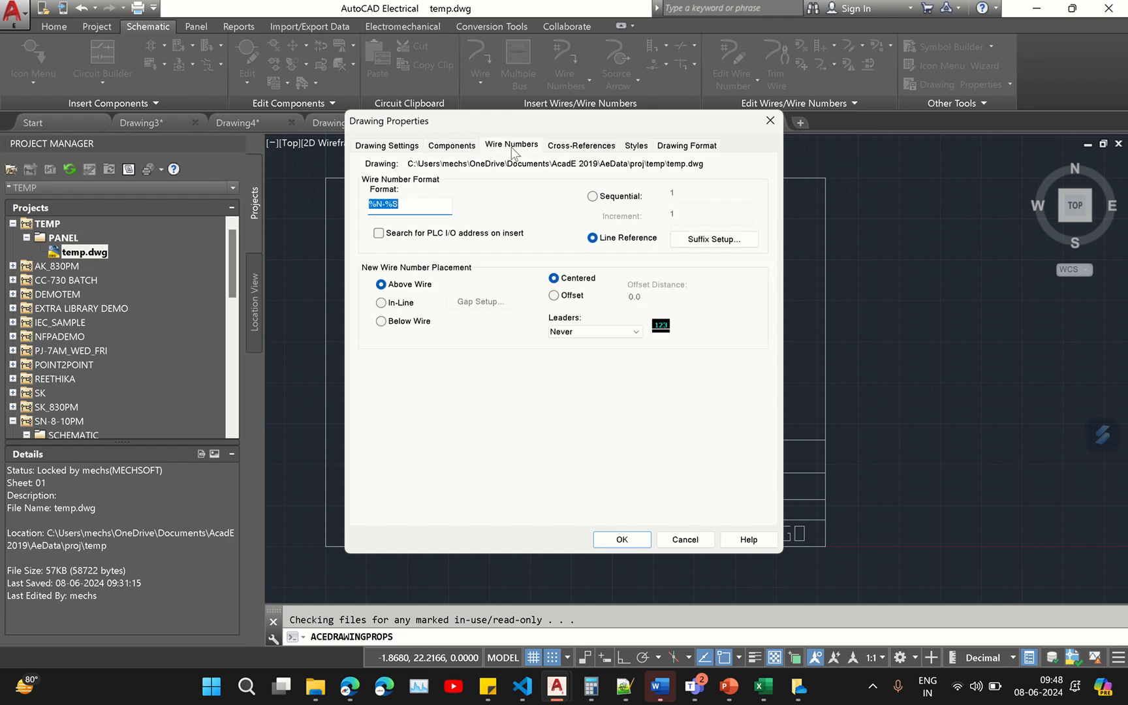
click(426, 202)
click(616, 196)
- Set the Arrow Style, PLC Style and Fan-In/Out Marker Style each to option 3
click(571, 149)
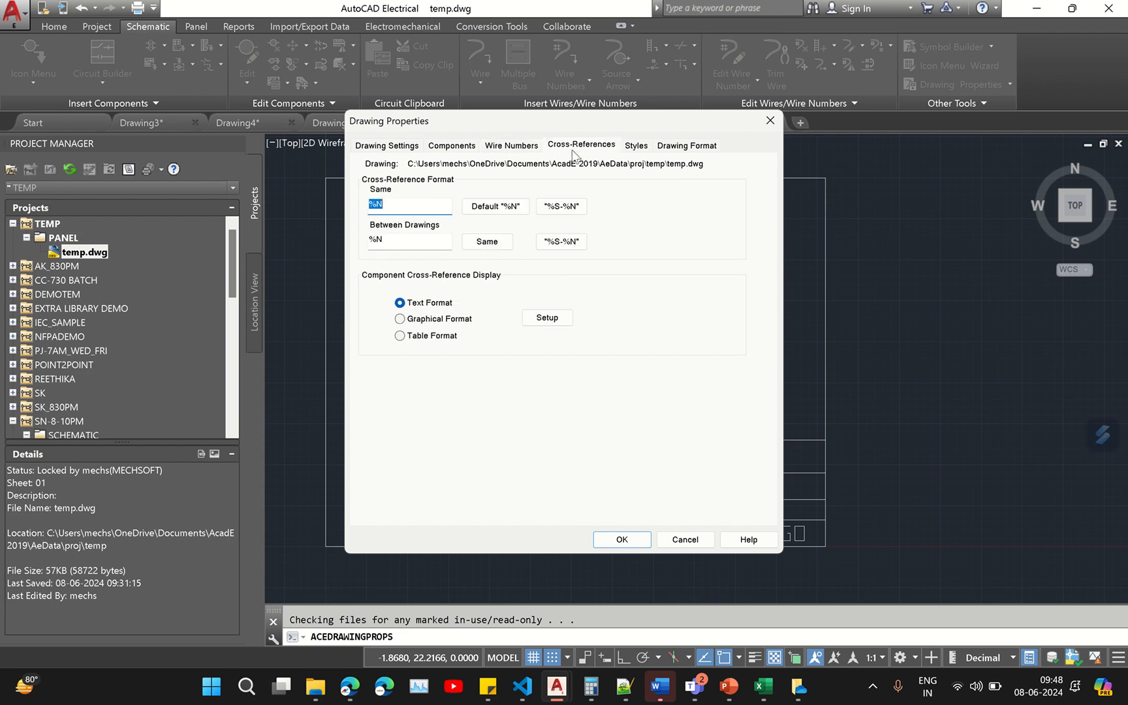
click(414, 238)
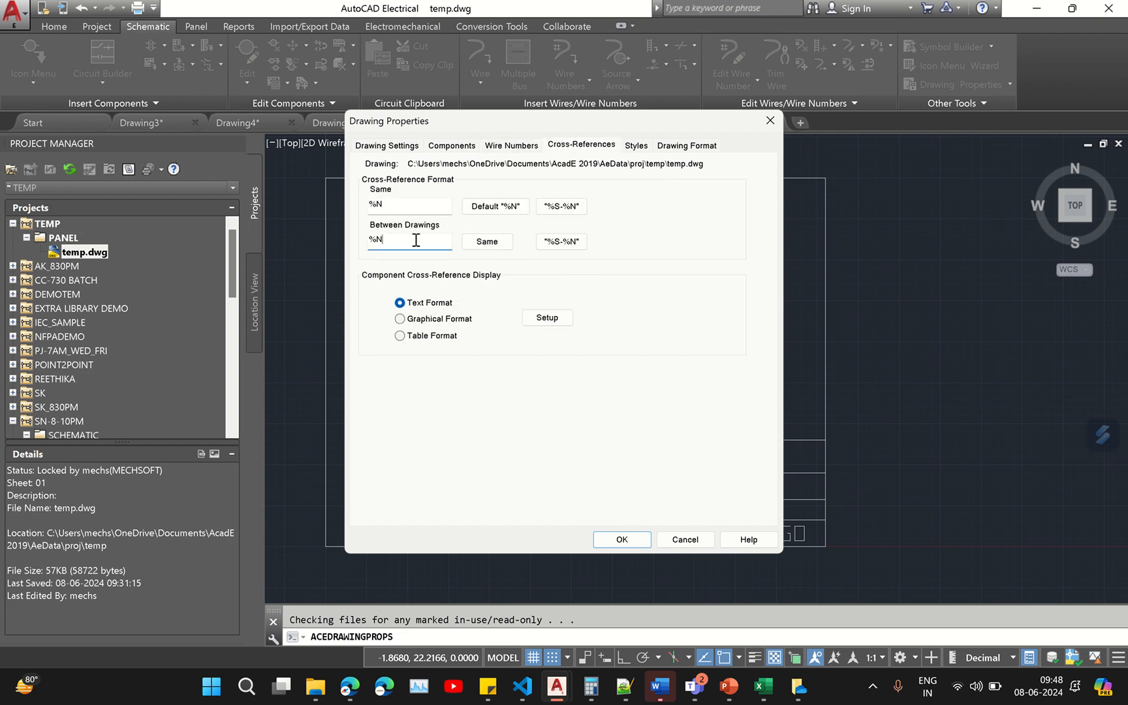
click(636, 147)
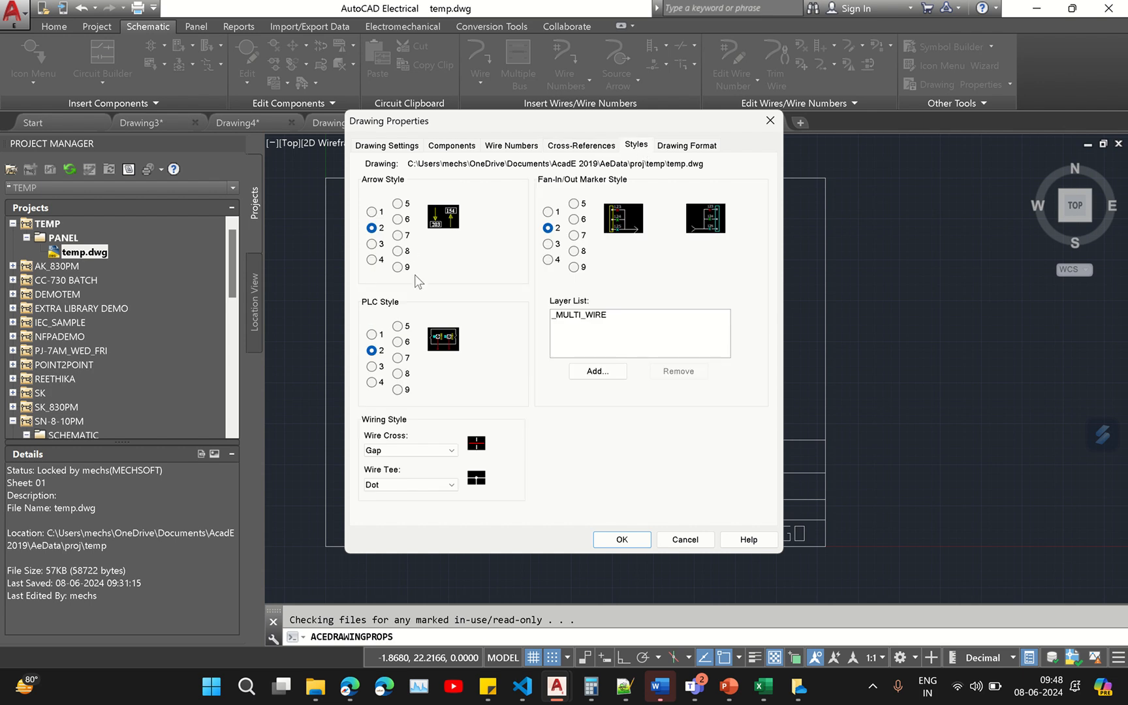
click(372, 244)
click(372, 366)
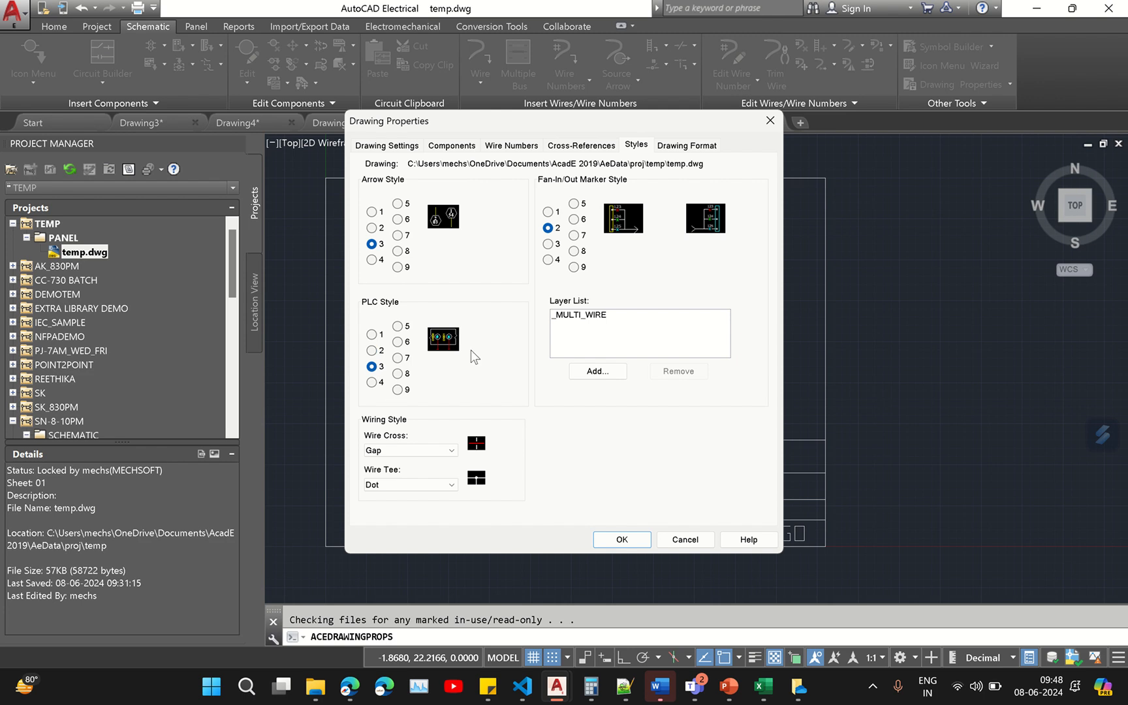
click(549, 244)
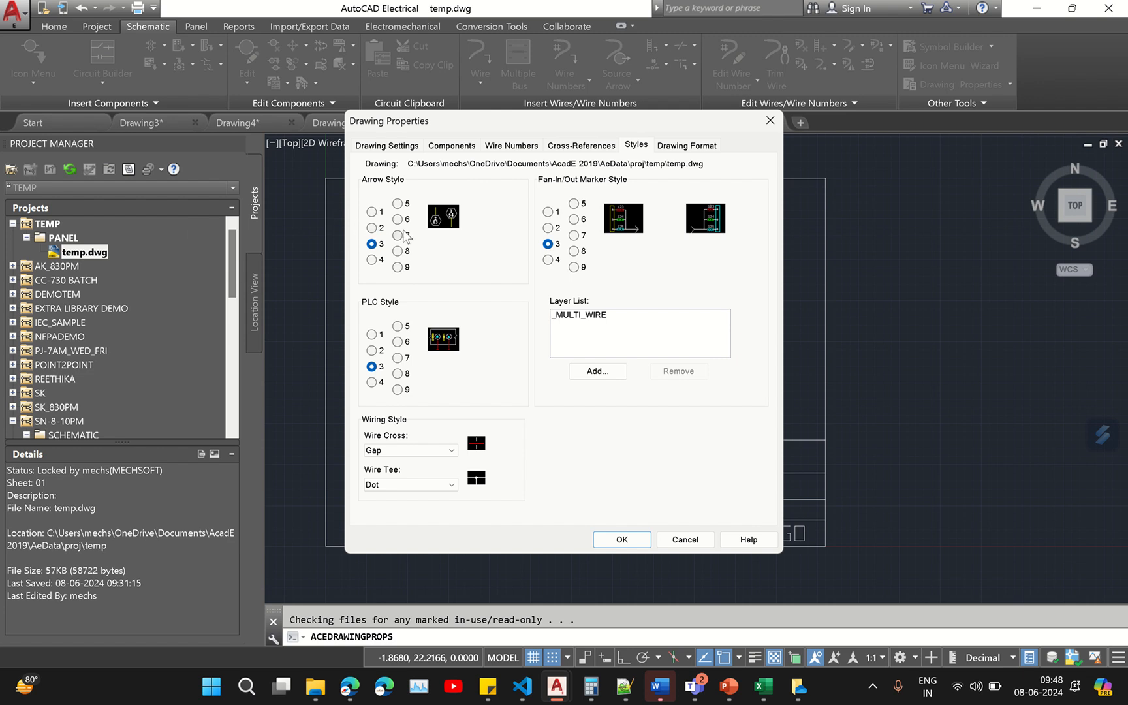
- Set the ladder default orientation to Vertical and apply the drawing properties
click(687, 145)
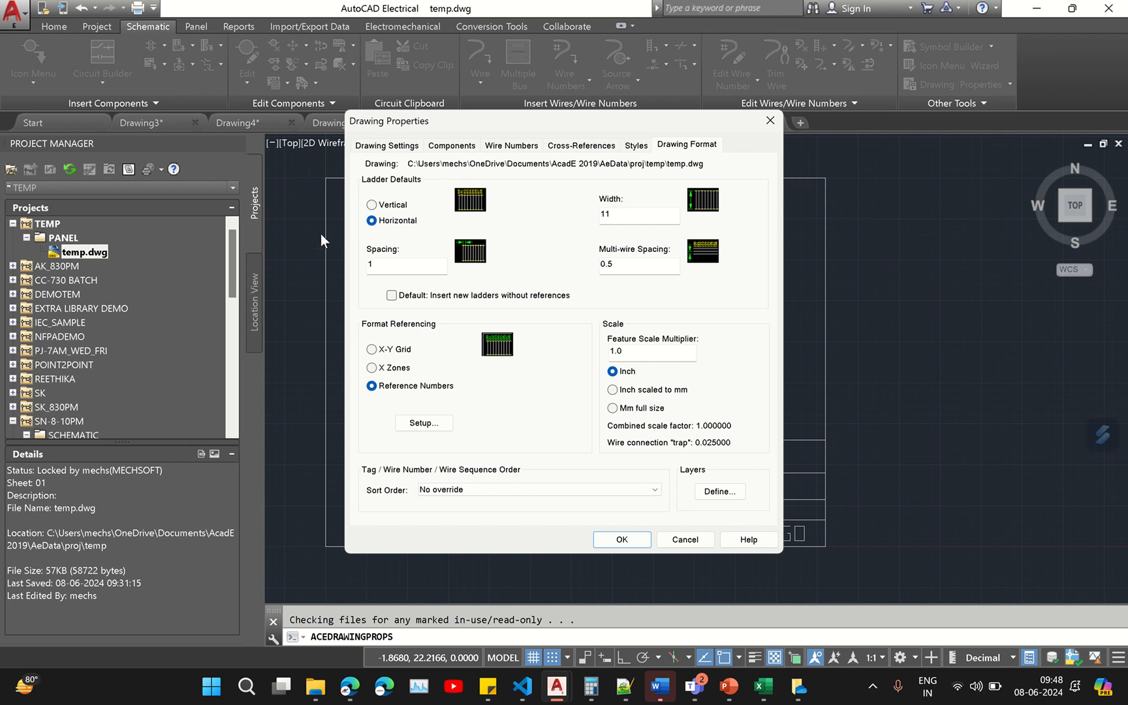
click(392, 206)
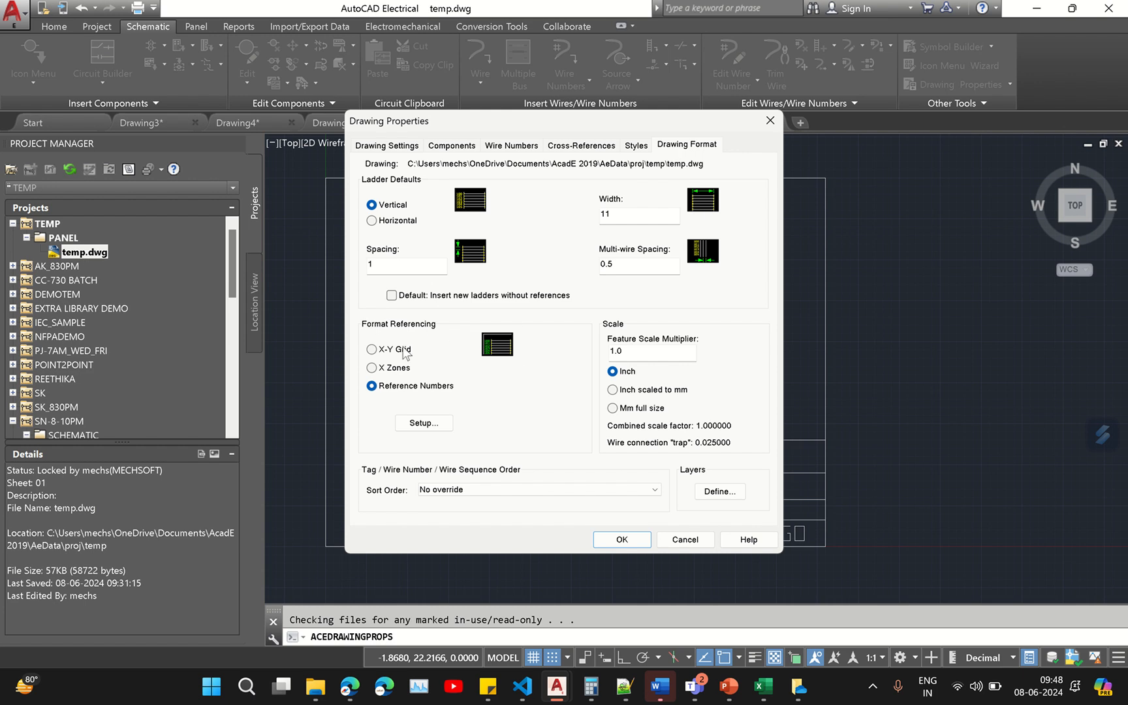
click(618, 540)
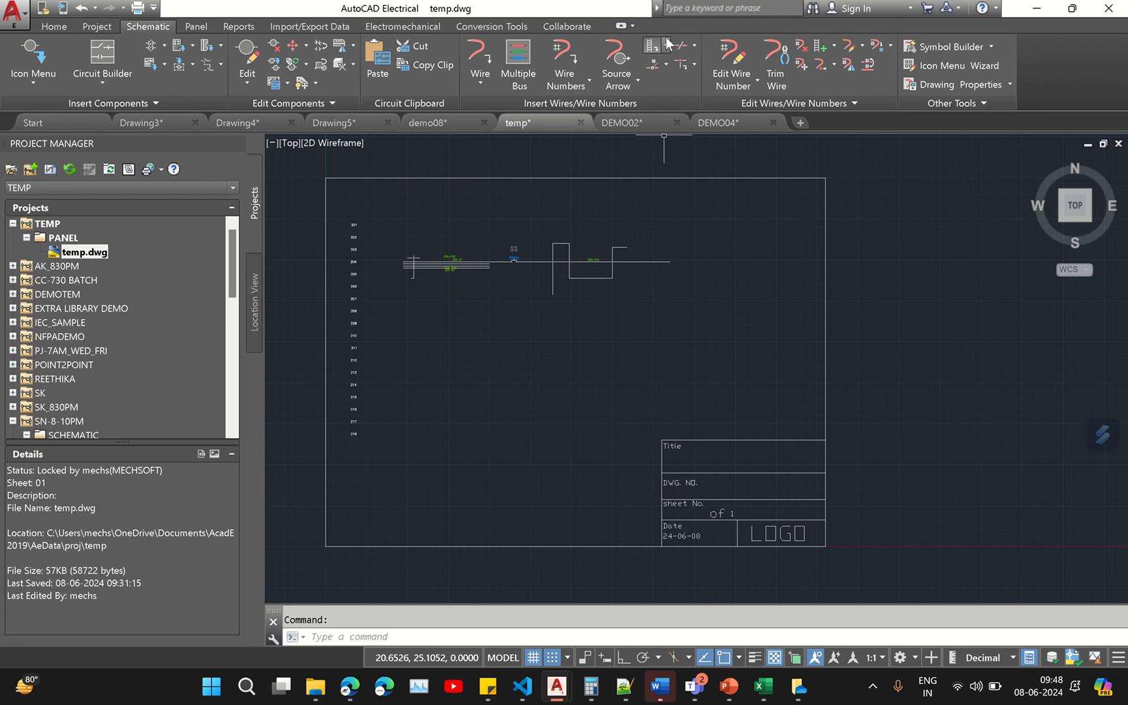
click(653, 46)
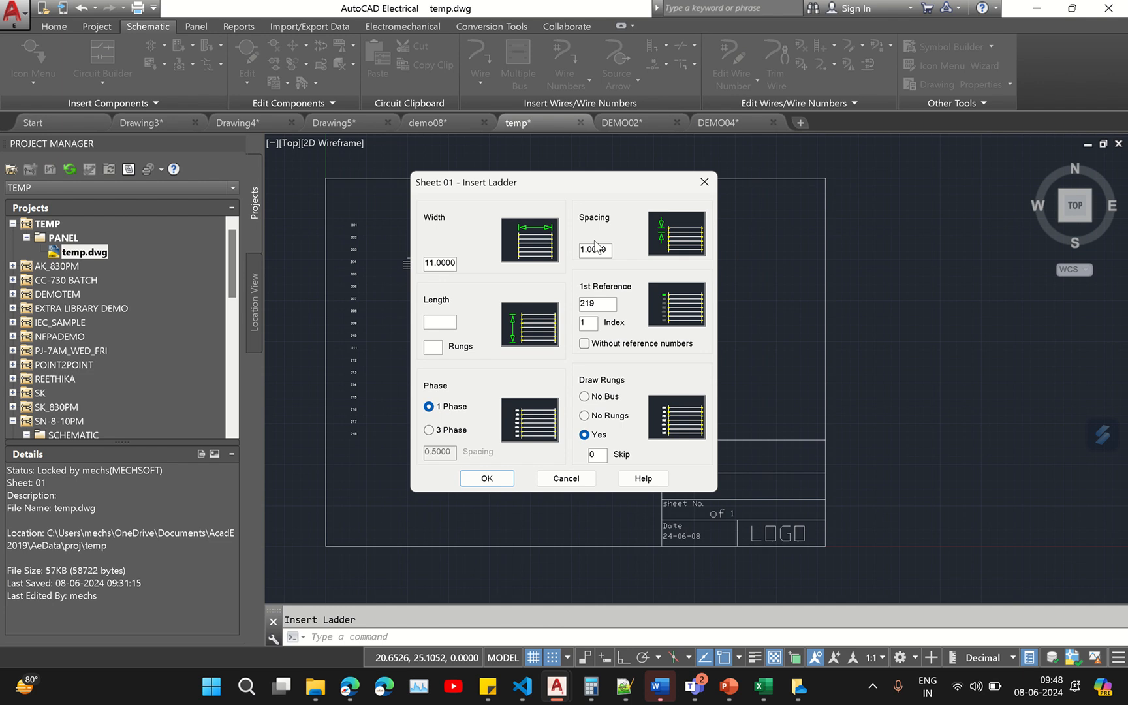
click(703, 184)
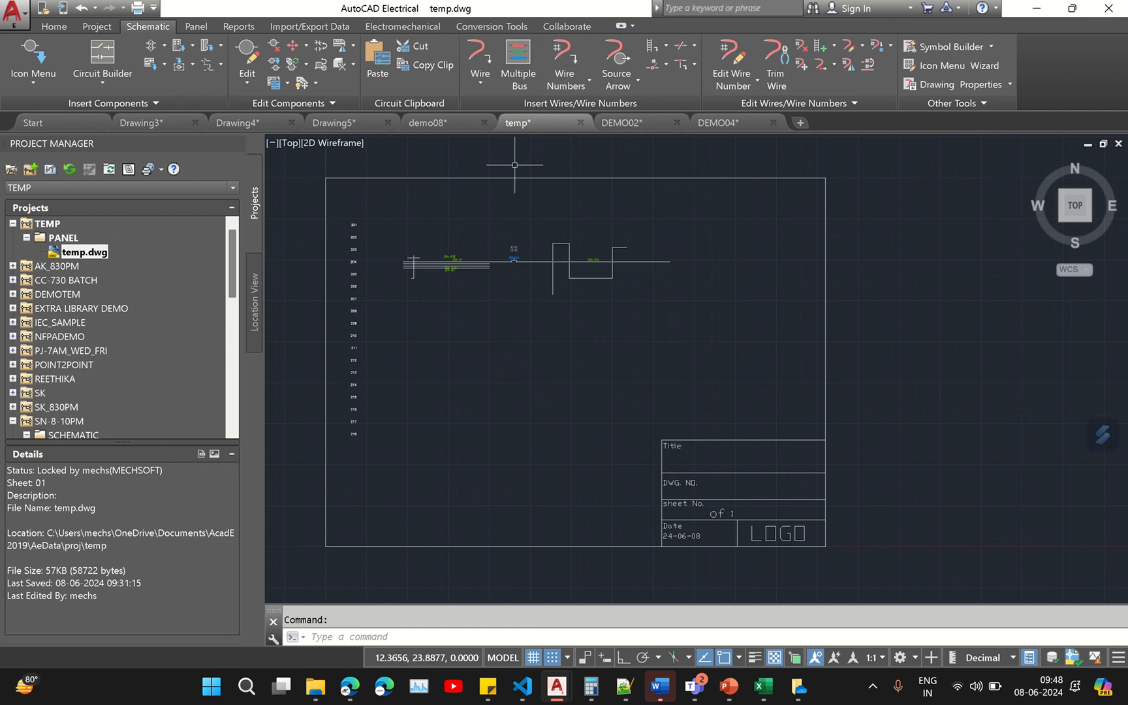
scroll(407, 266, up, 5)
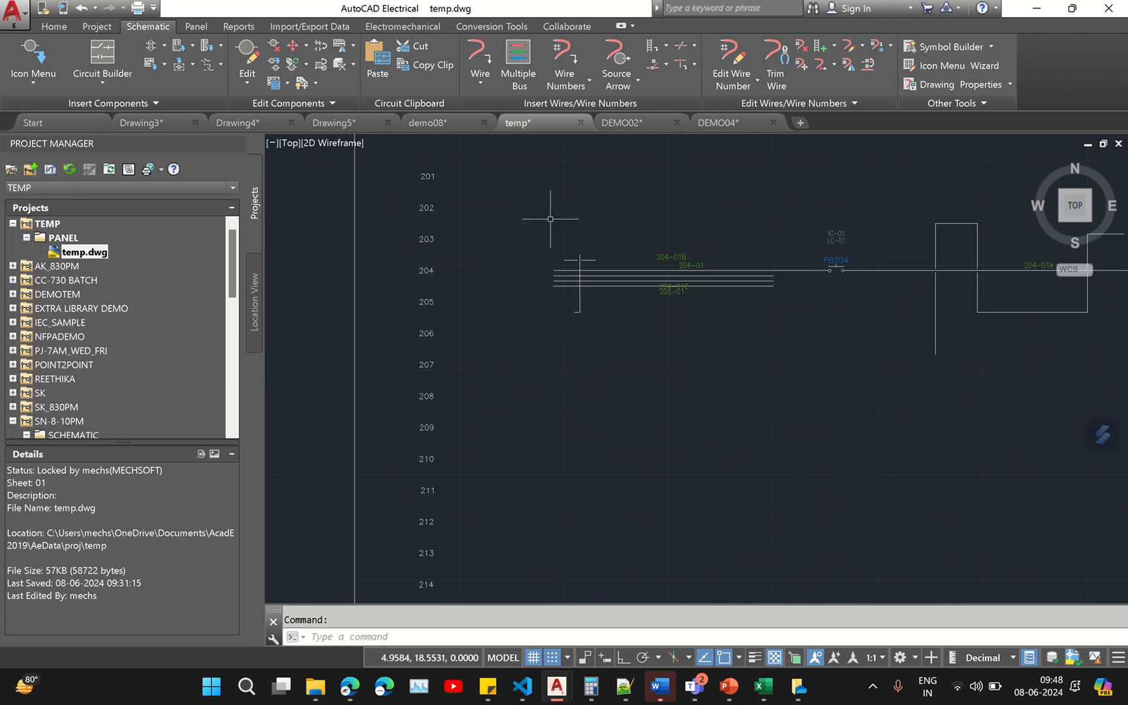
- Retag all wires drawing-wide in Sequential mode starting at 1
click(566, 57)
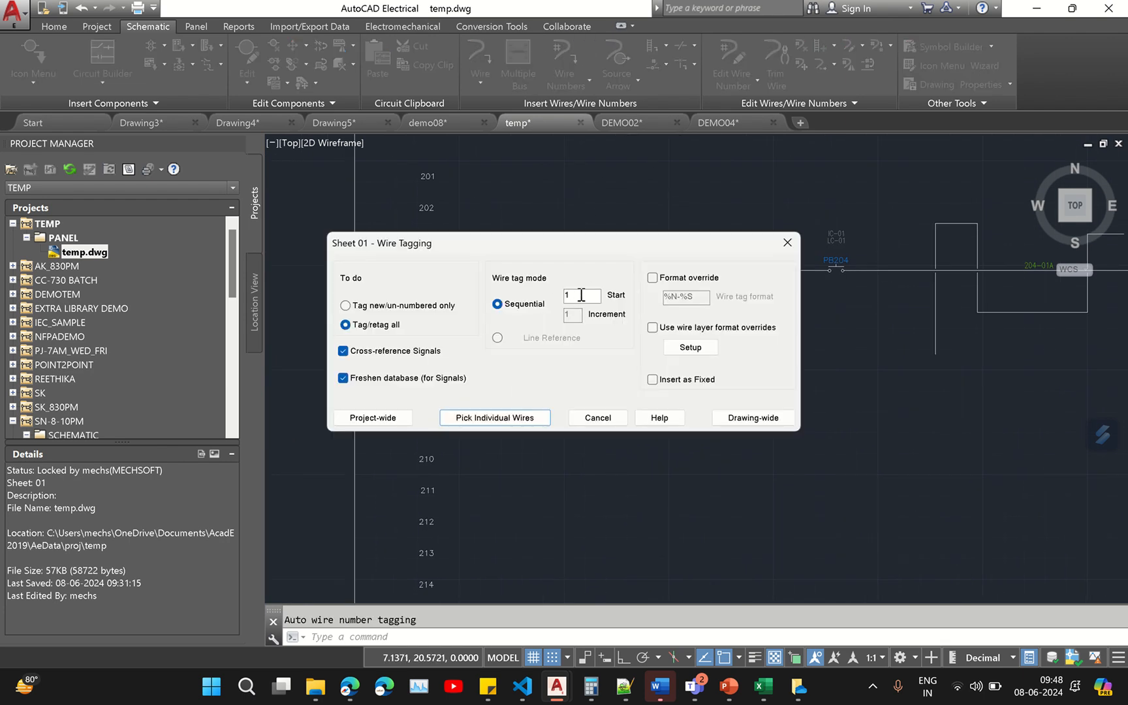
drag(581, 295, 556, 296)
click(507, 338)
click(520, 308)
click(504, 338)
click(517, 306)
click(752, 418)
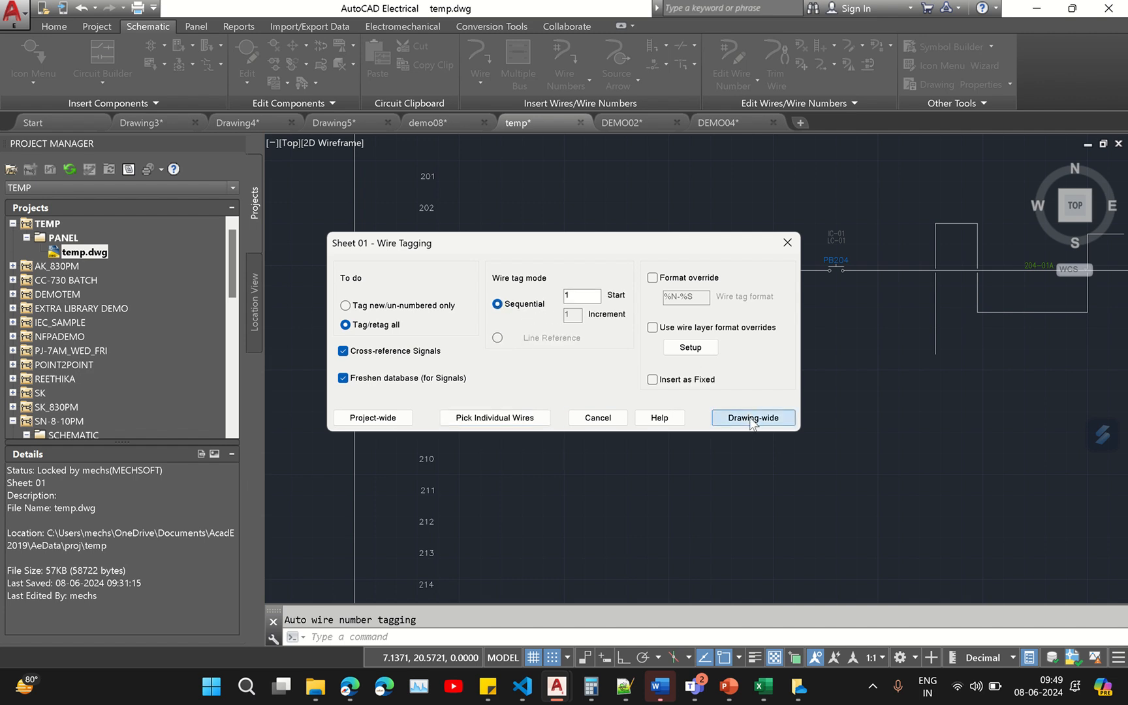
- Inspect the new wire number labels along the ladder and circuit
scroll(593, 242, up, 6)
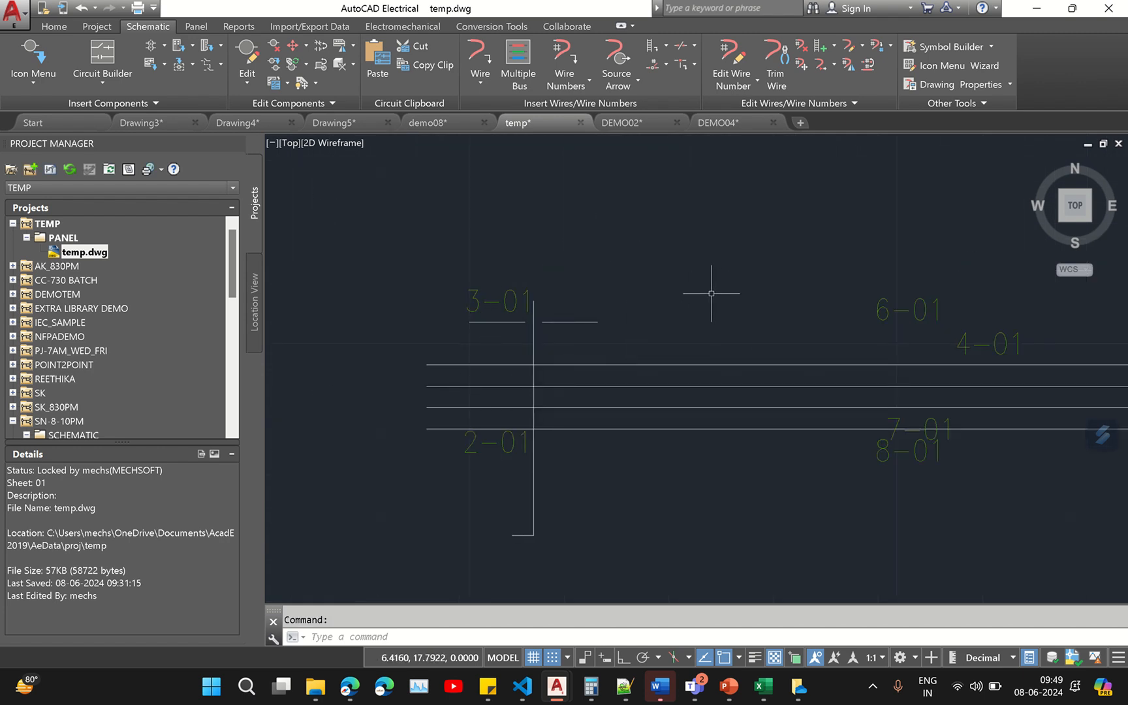
scroll(708, 294, down, 2)
middle_drag(641, 272, 344, 231)
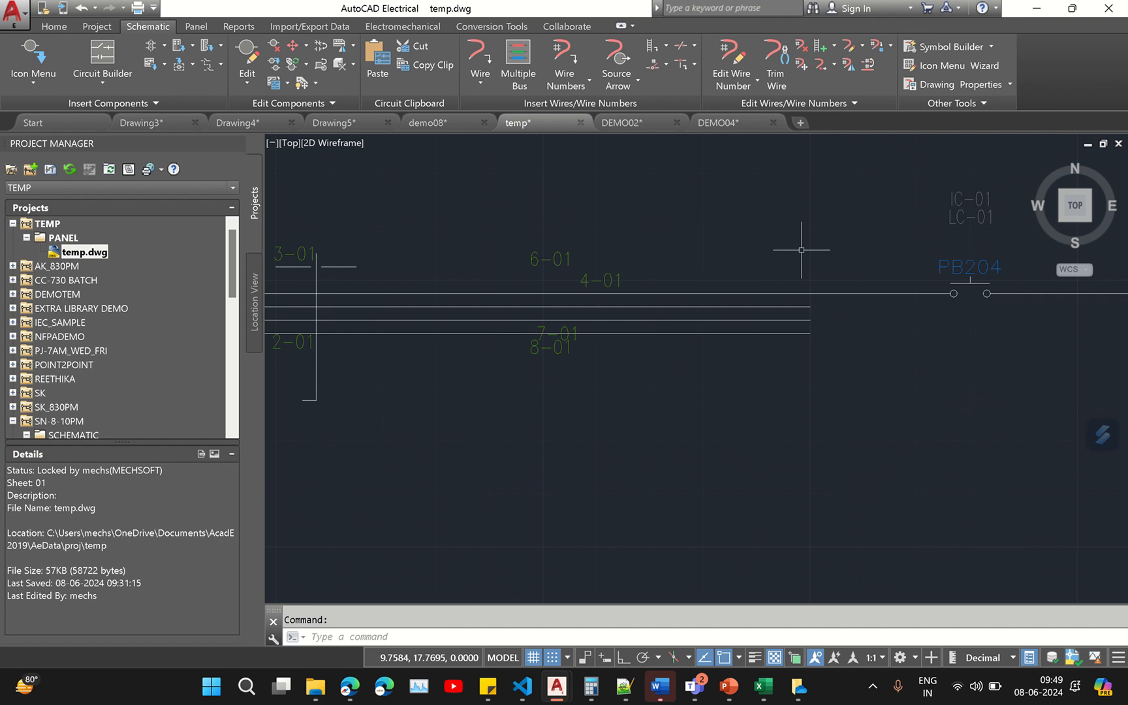
scroll(809, 255, down, 4)
middle_drag(813, 258, 550, 312)
scroll(602, 298, up, 4)
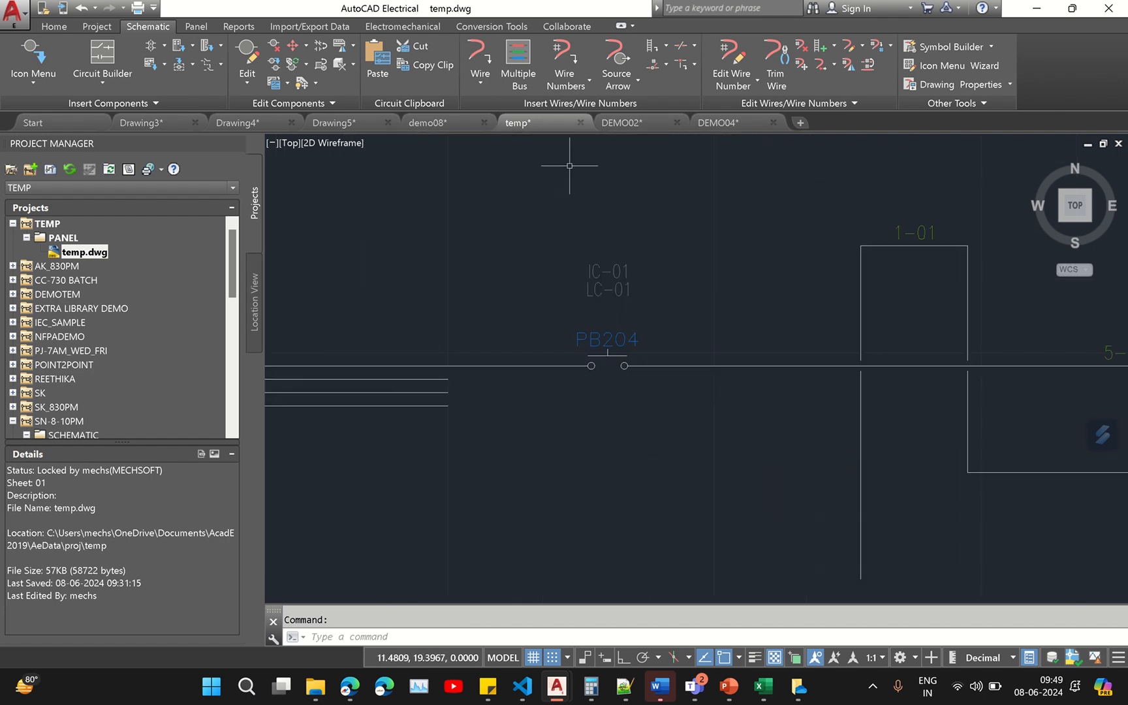
- Reopen temp.dwg's drawing properties, review the Components tab, and close it without applying changes
right_click(101, 250)
click(83, 260)
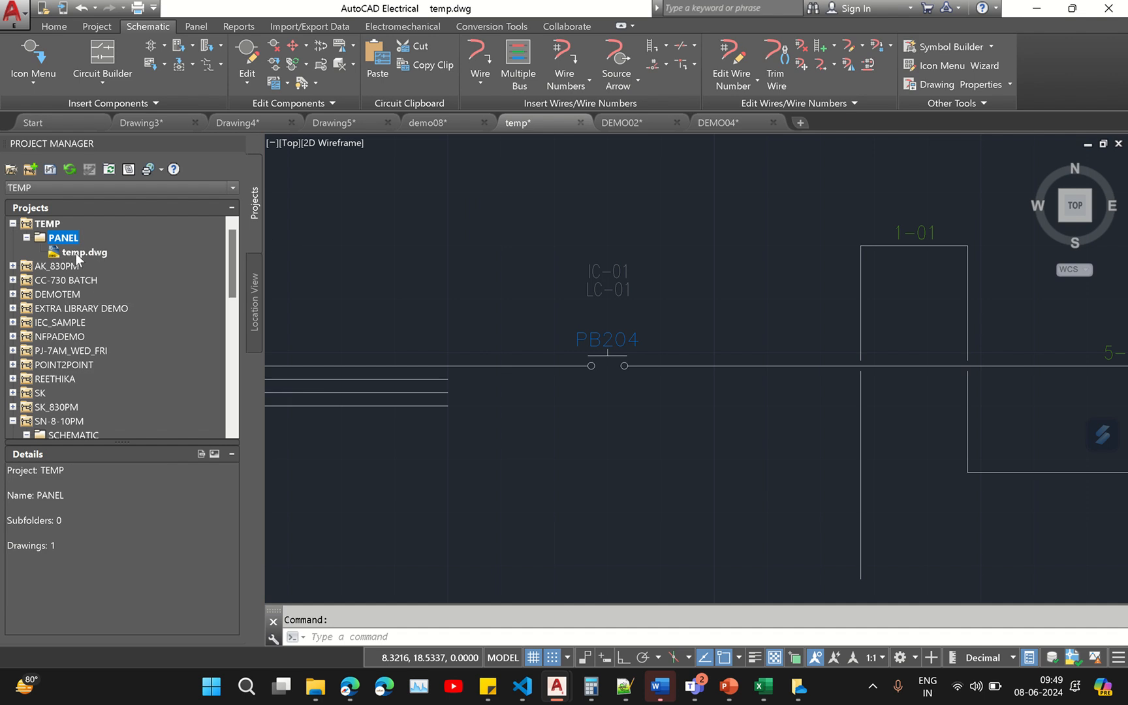
right_click(85, 257)
mouse_move(157, 379)
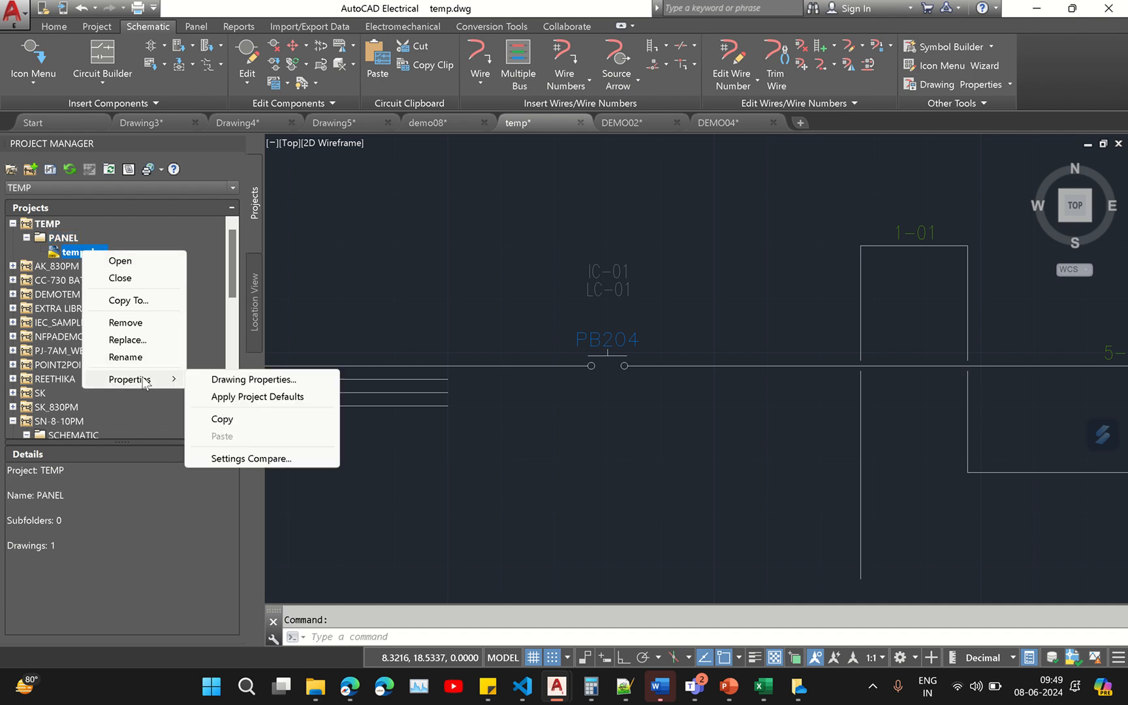
click(275, 383)
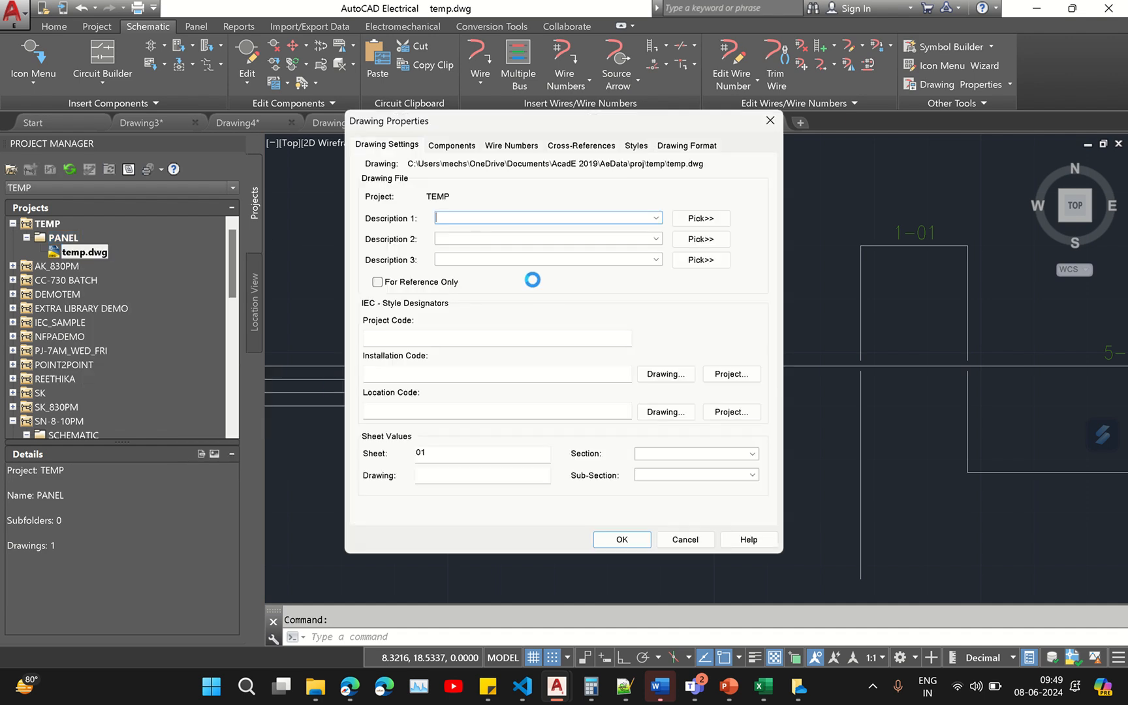
click(459, 145)
click(421, 207)
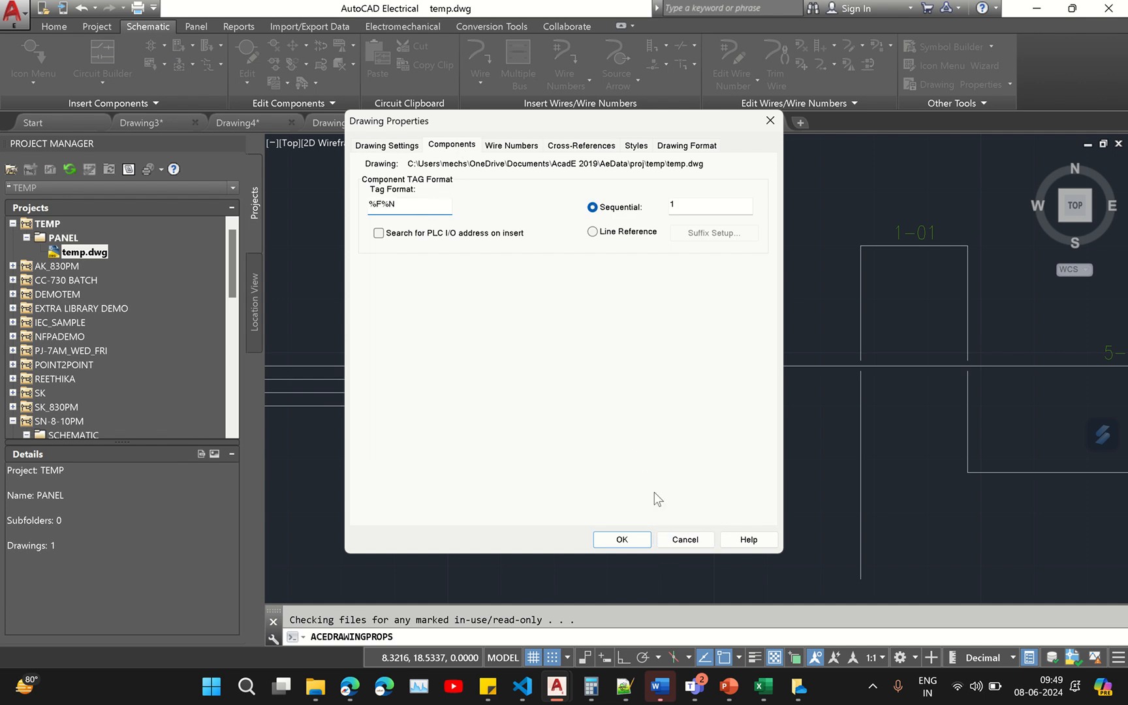
click(684, 540)
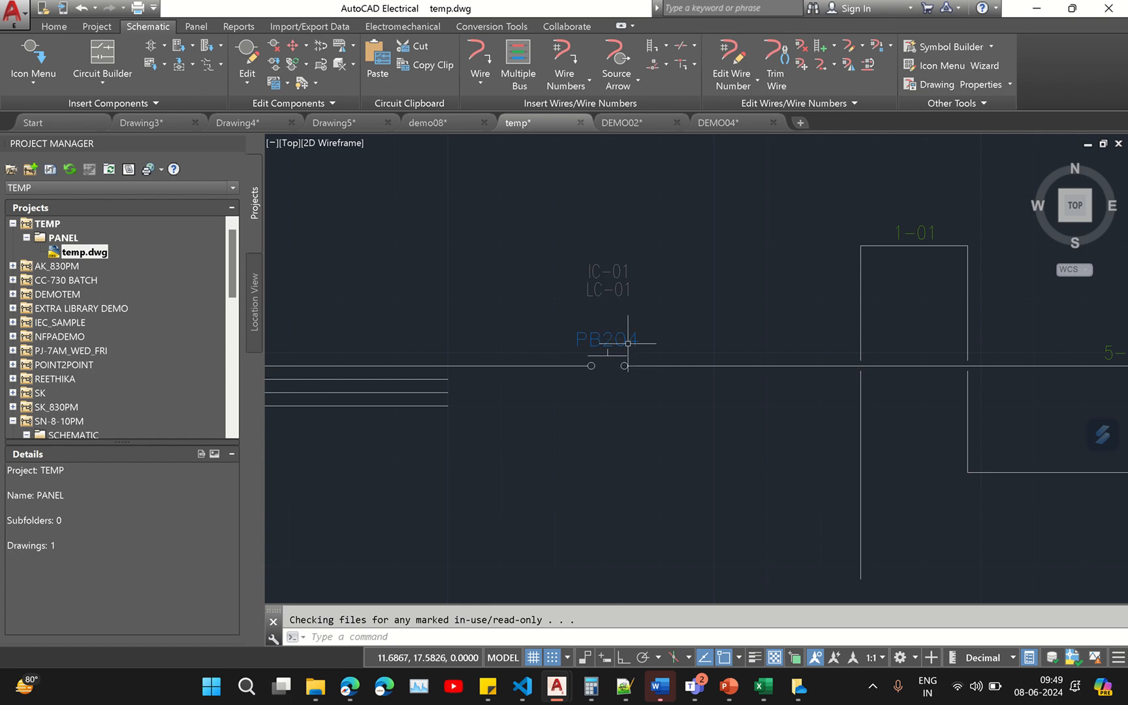
- Run a project-wide Component Retag, with Cross-Reference Update cleared, processing all drawings of the TEMP project
scroll(626, 339, up, 4)
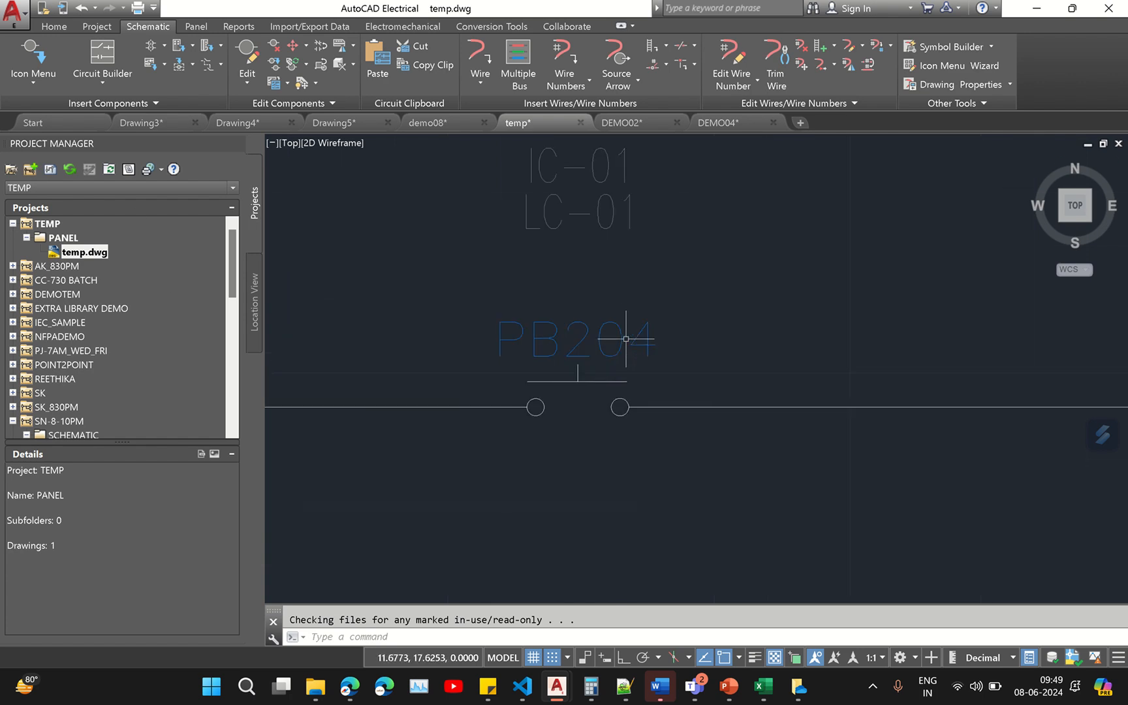
click(107, 169)
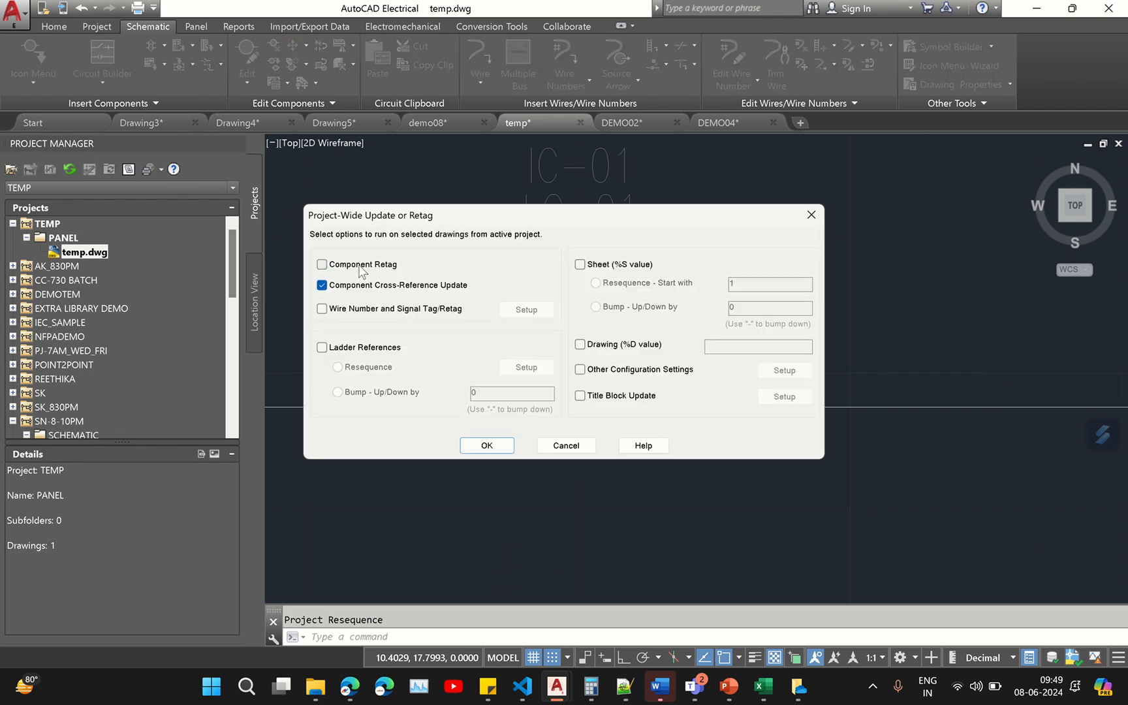
click(363, 267)
click(367, 286)
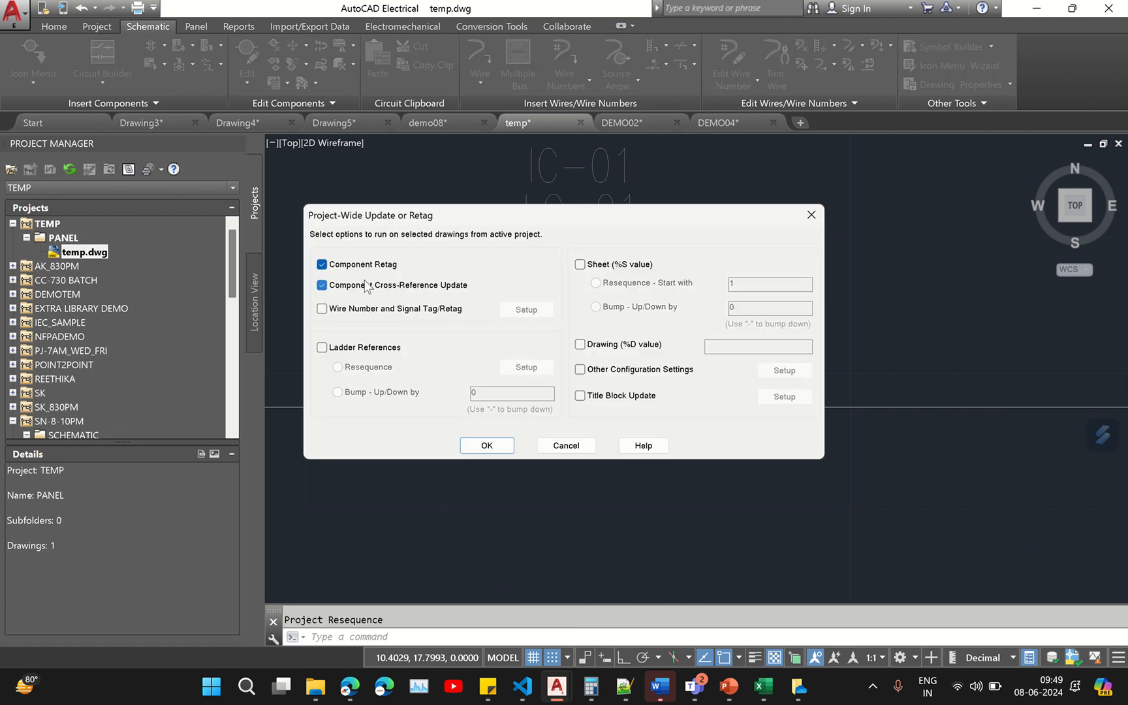
click(486, 446)
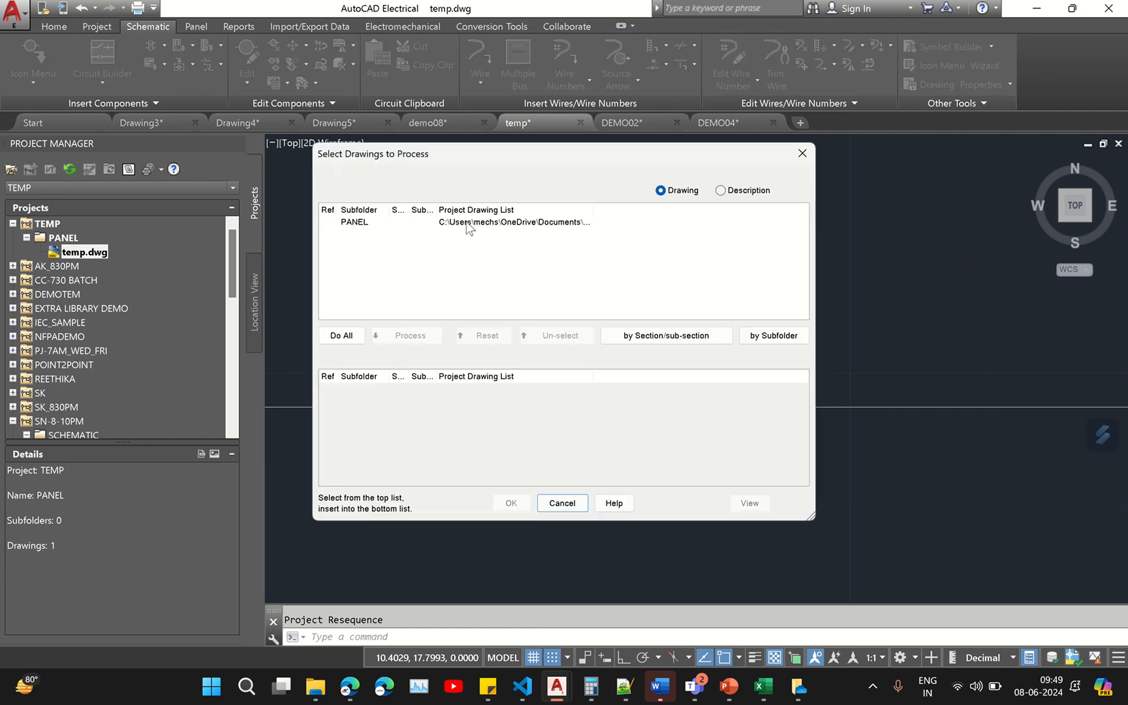
click(466, 228)
click(342, 335)
click(511, 502)
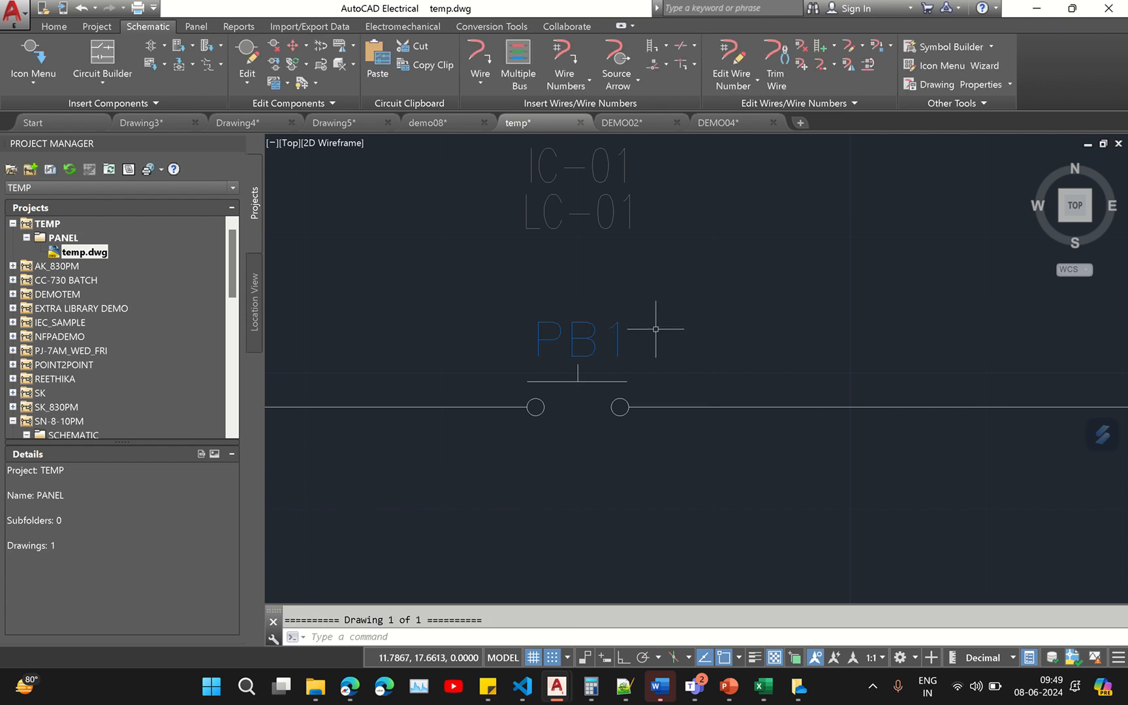
- Open temp.dwg's drawing properties, review each settings tab, and cancel without changes
right_click(106, 252)
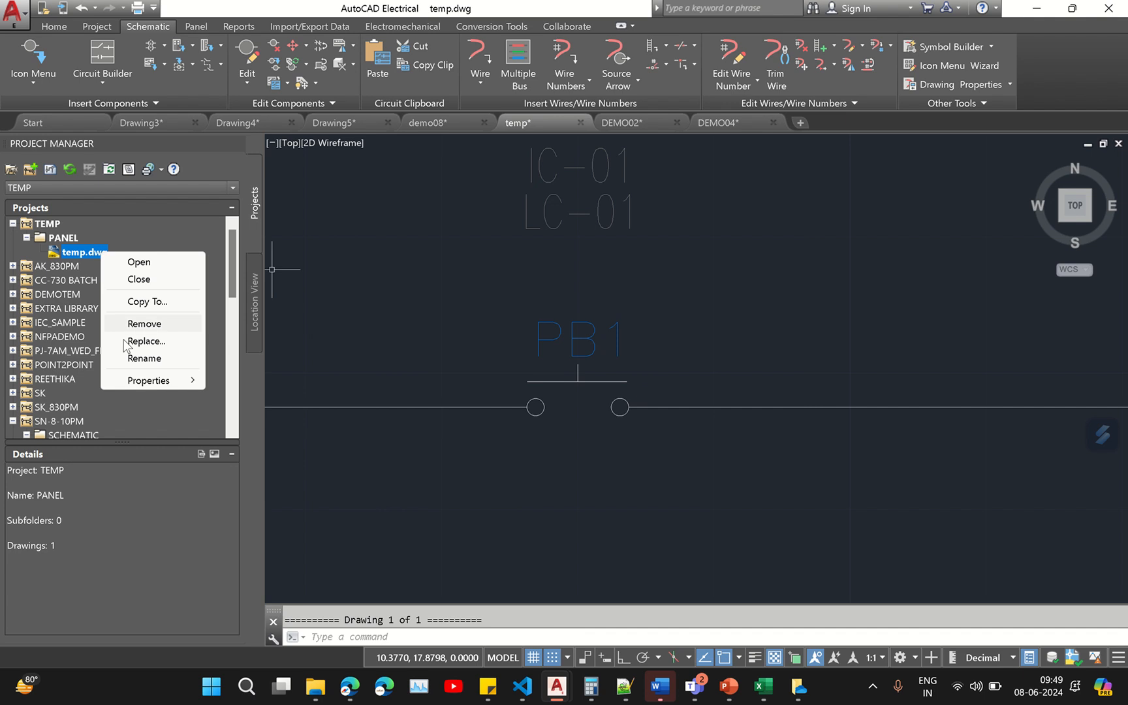
mouse_move(189, 382)
click(272, 380)
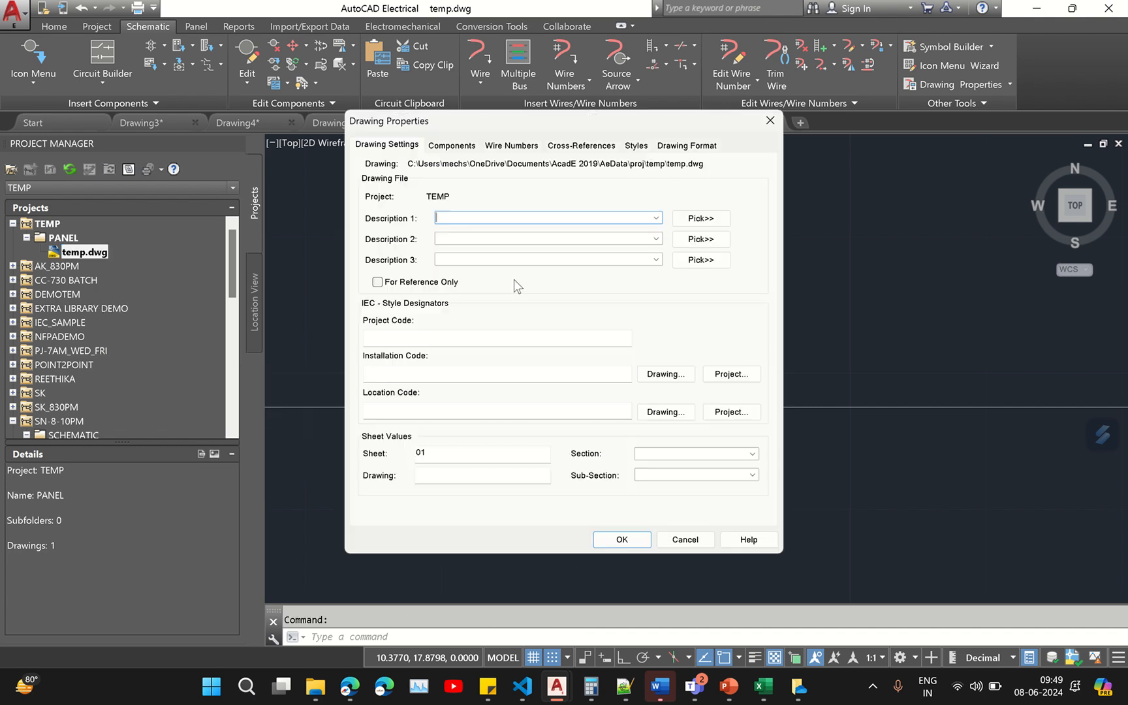
click(452, 146)
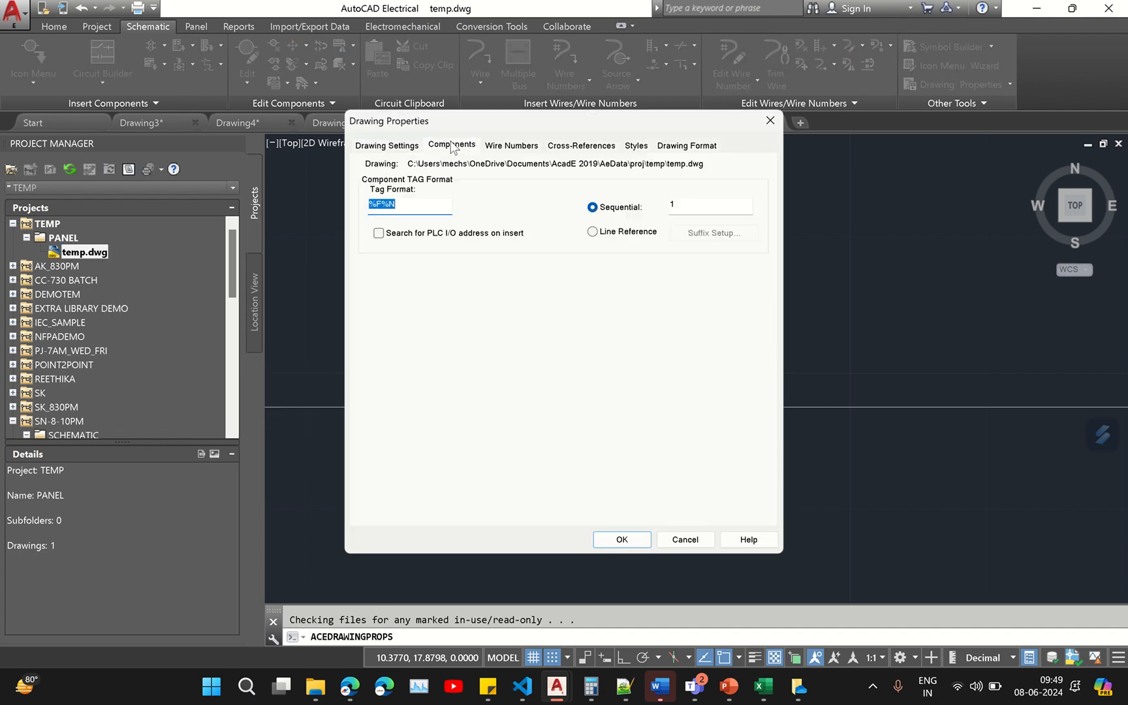
click(510, 146)
click(579, 147)
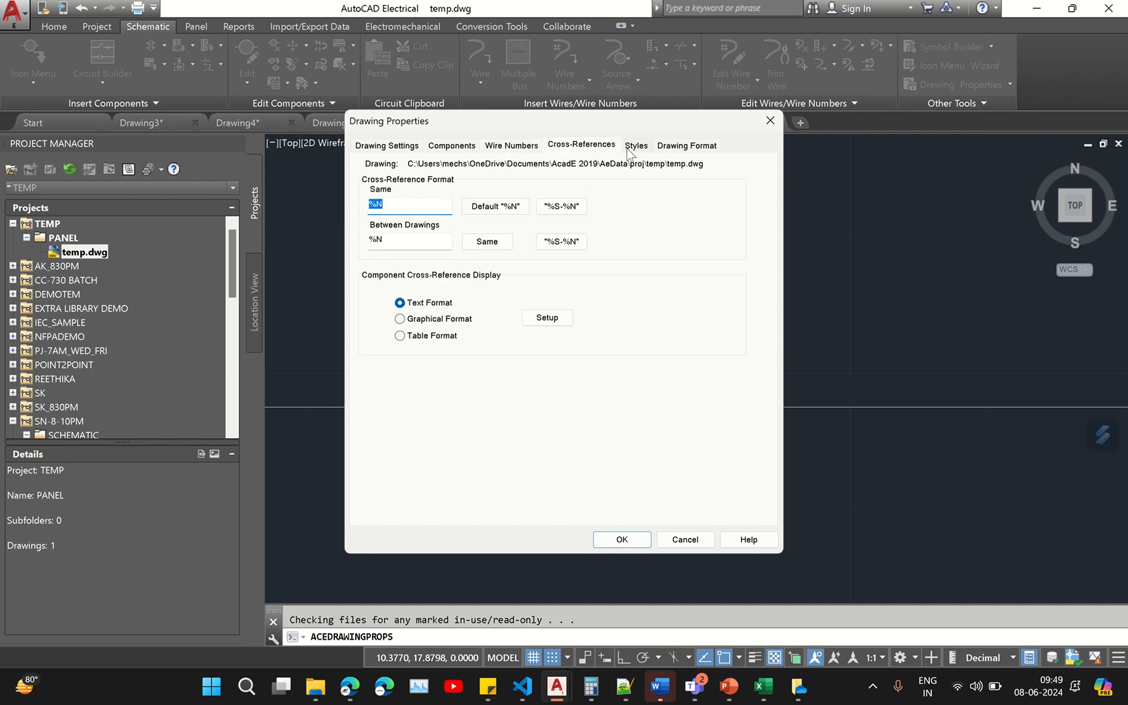
click(636, 146)
click(685, 145)
click(399, 146)
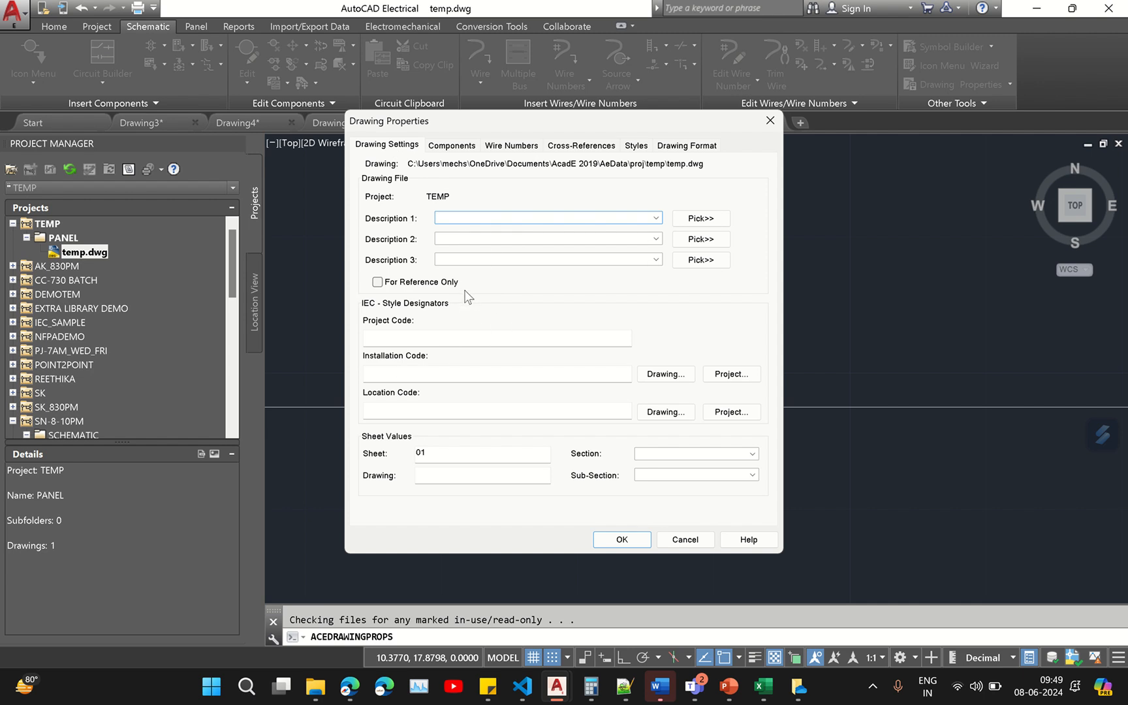
click(685, 541)
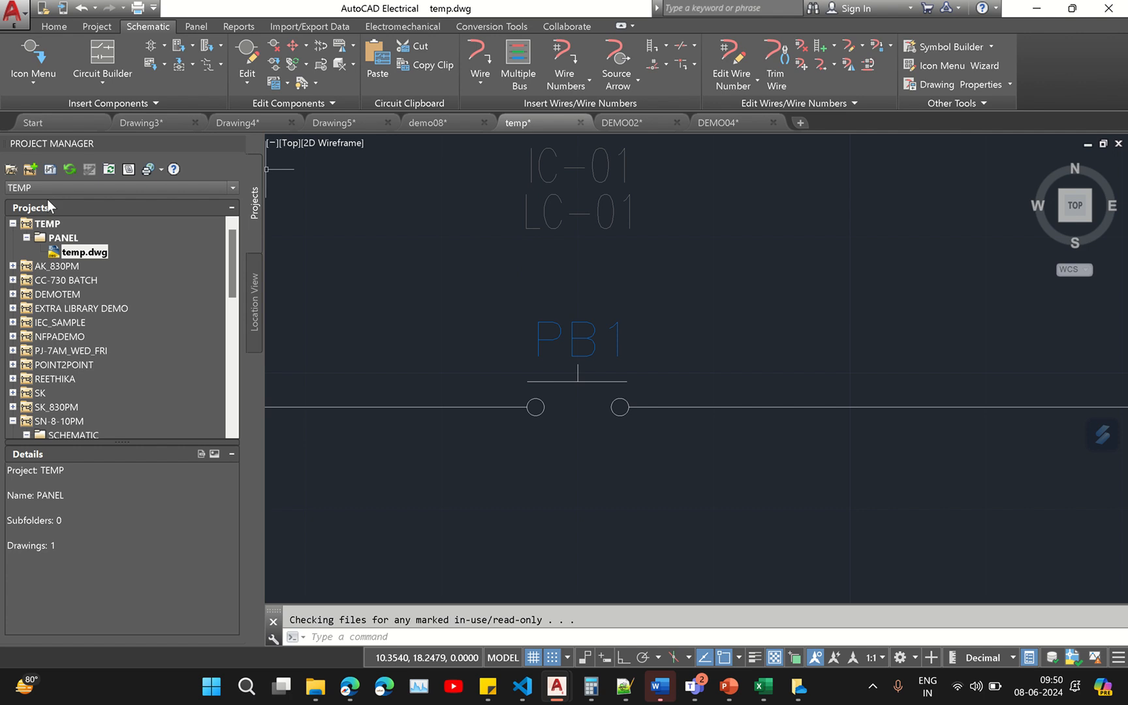
- Reopen temp.dwg's drawing properties to check the Components tab, then close the dialog
right_click(91, 254)
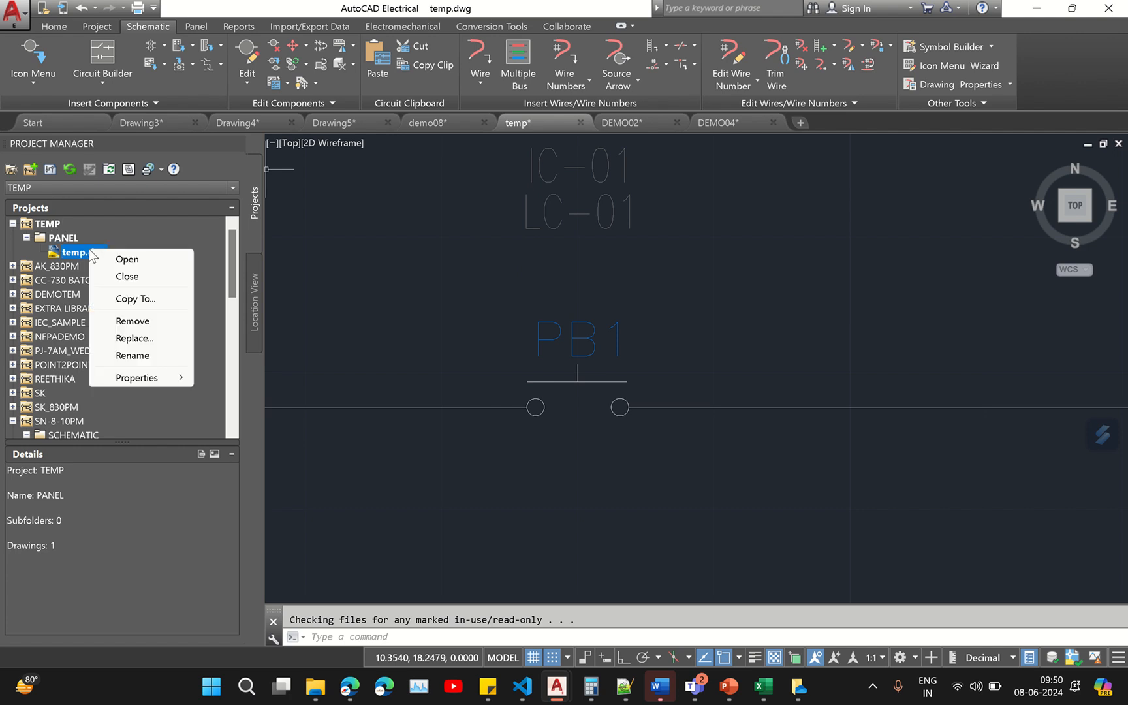
mouse_move(137, 378)
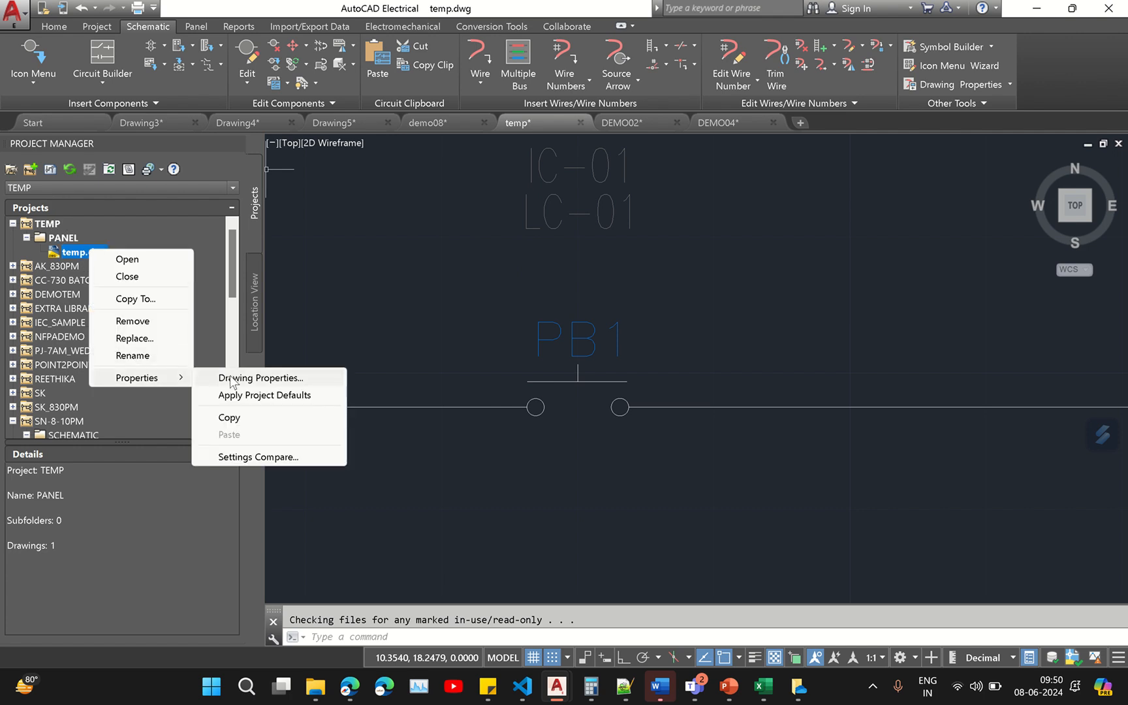
click(217, 378)
click(463, 143)
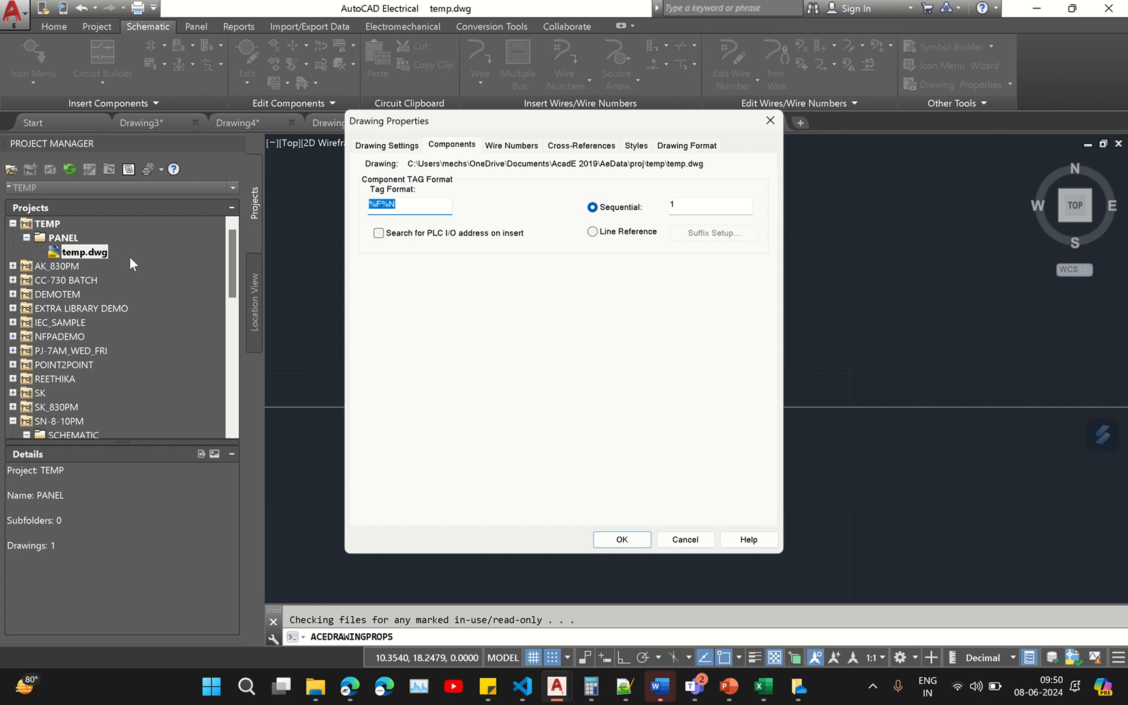
click(770, 121)
- Browse the WDDEMO project and open demo01.dwg's properties submenu without choosing an option
scroll(183, 303, down, 10)
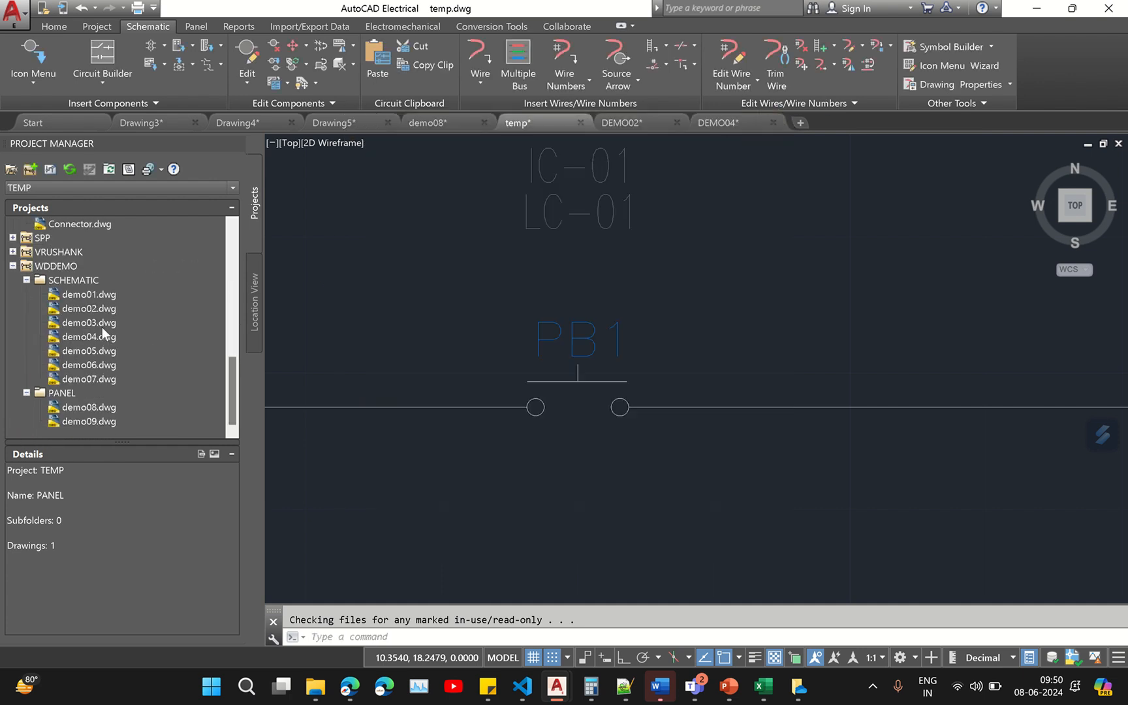
click(54, 267)
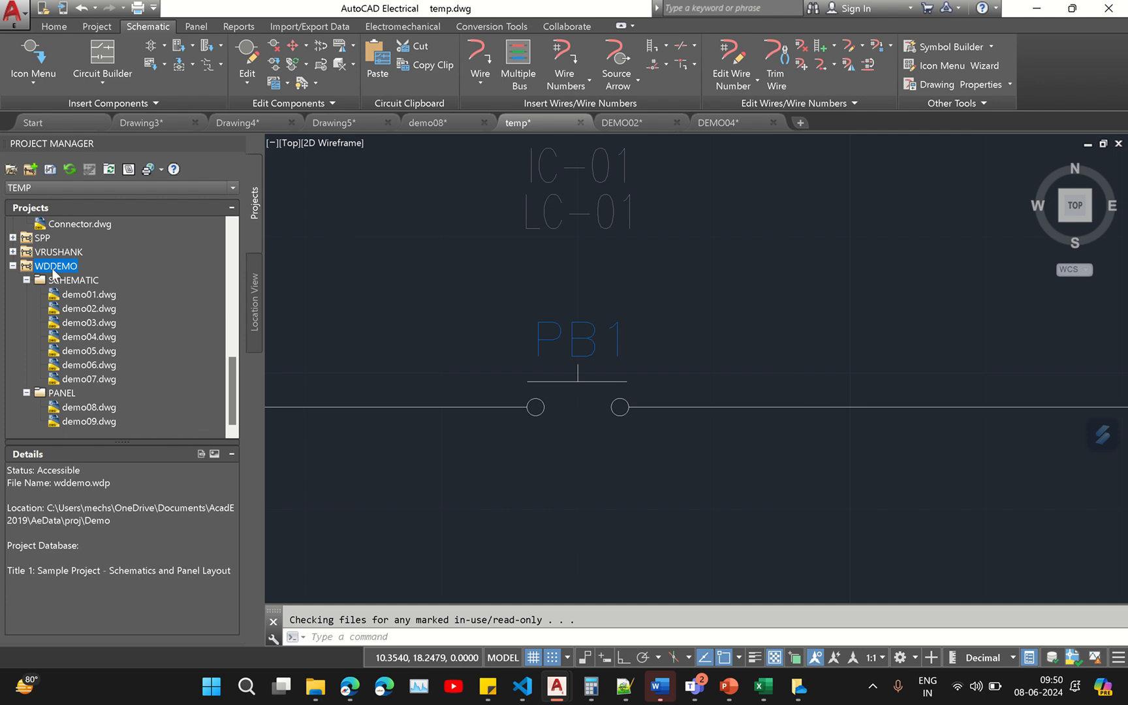
right_click(94, 296)
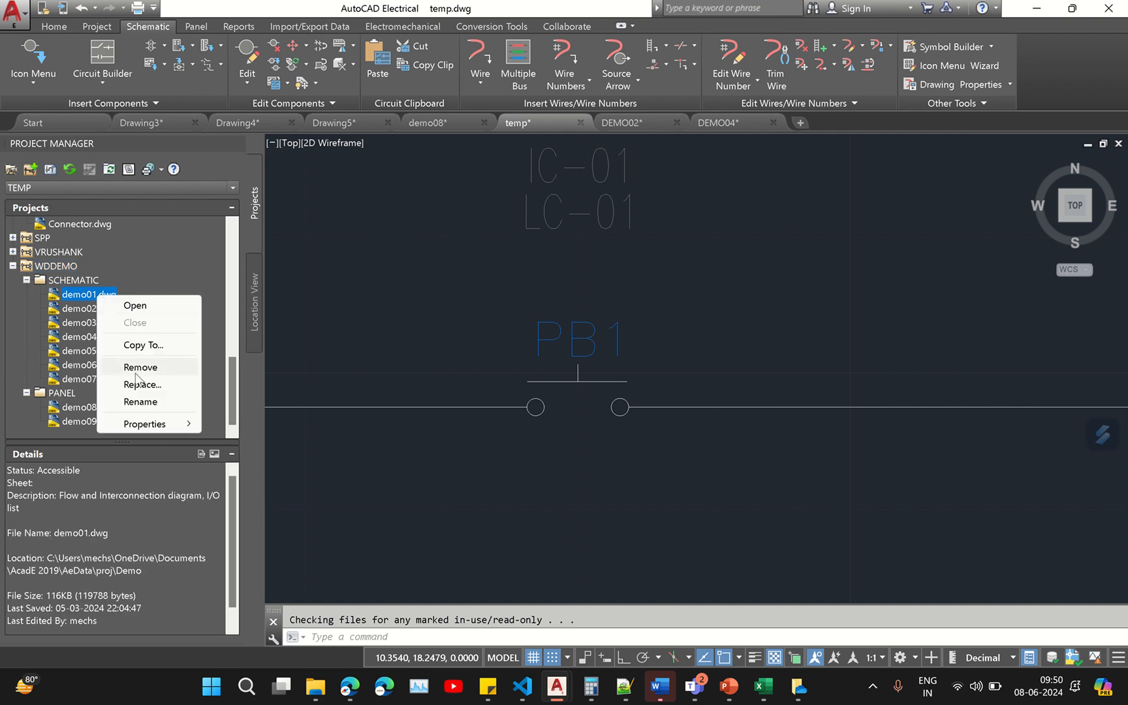
mouse_move(144, 427)
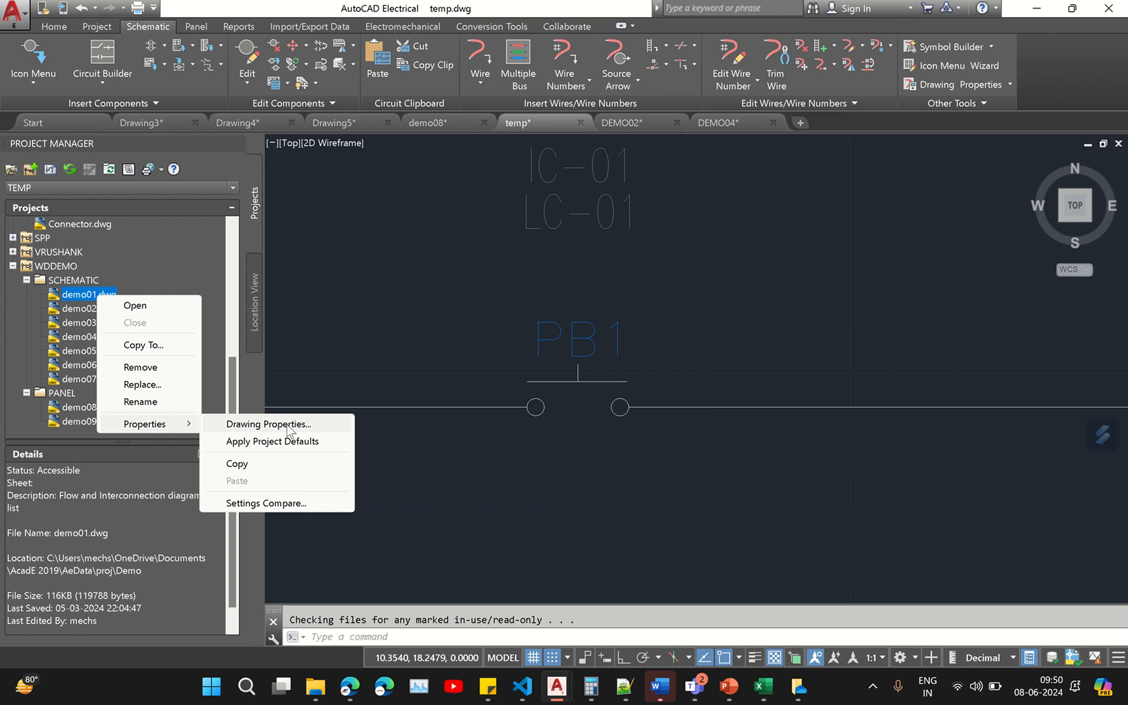
click(340, 340)
click(375, 319)
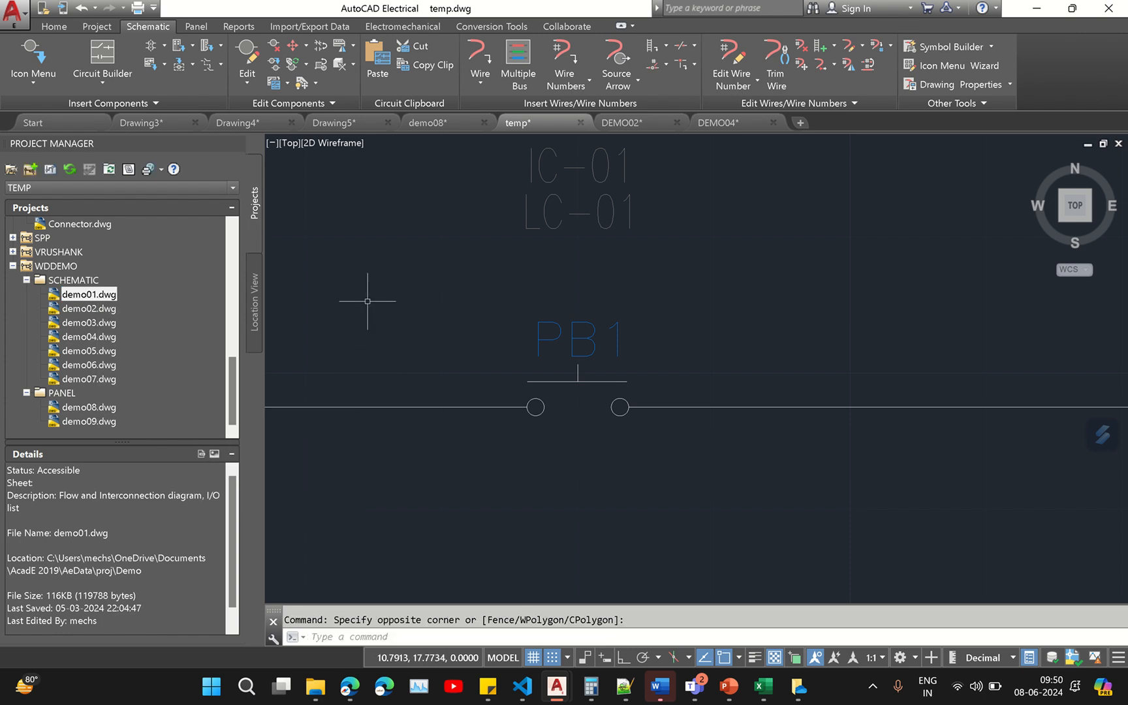